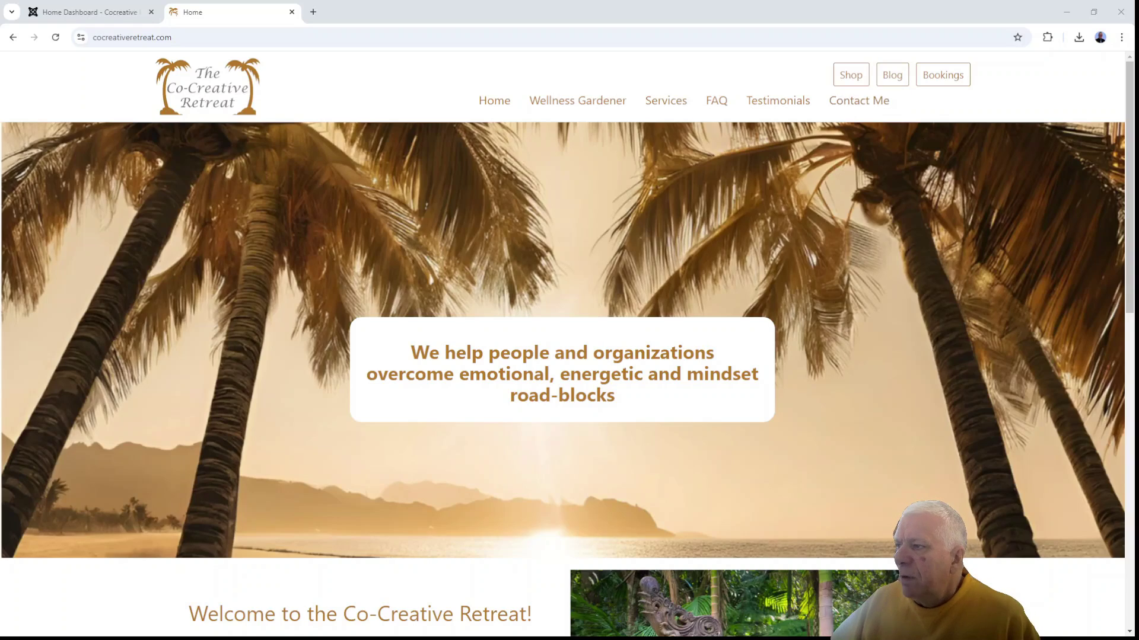
Step: Open the blog post "What is the Belief Code®? Rewriting the Script of Your Life" and look through its content
{"action": "left_click", "coordinate": [892, 77]}
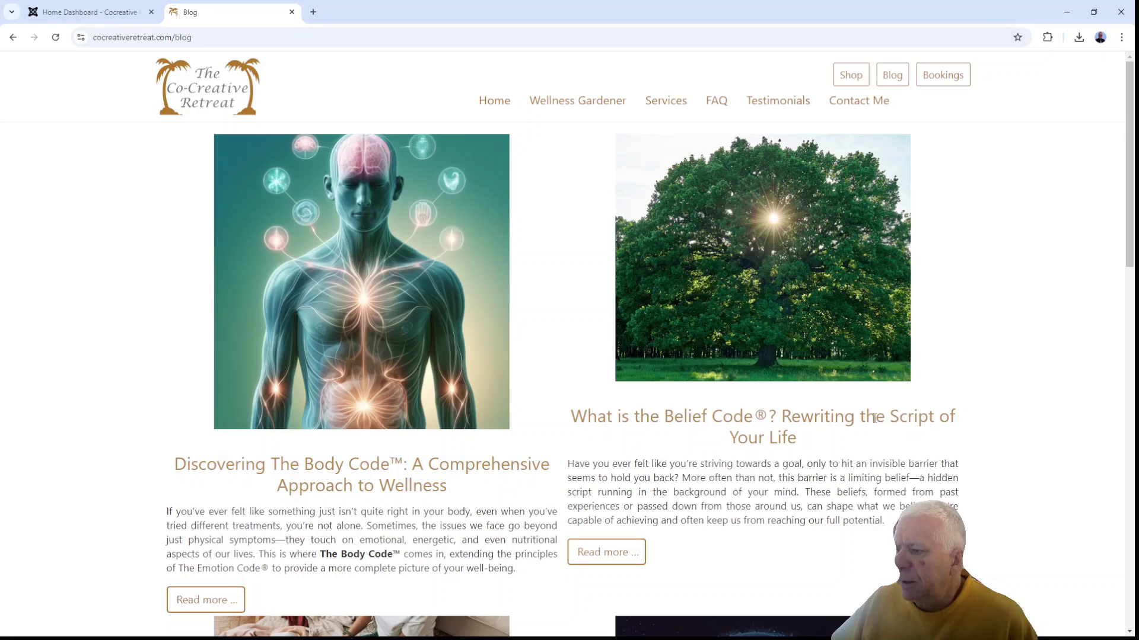
{"action": "left_click", "coordinate": [606, 552]}
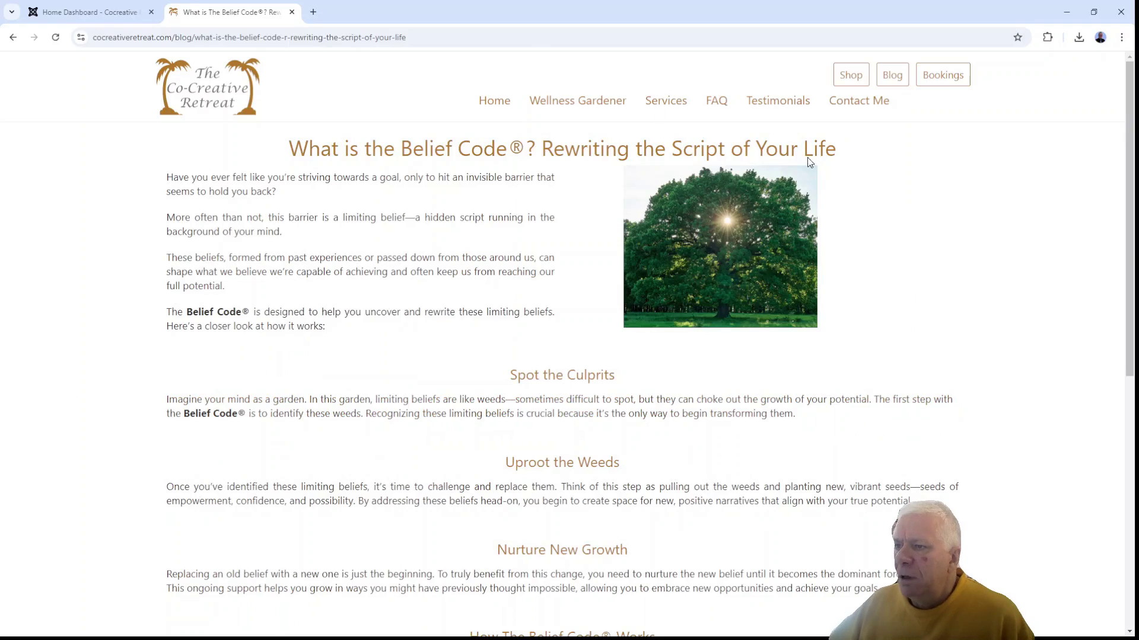
{"action": "scroll", "coordinate": [422, 397], "scroll_direction": "down", "scroll_amount": 5}
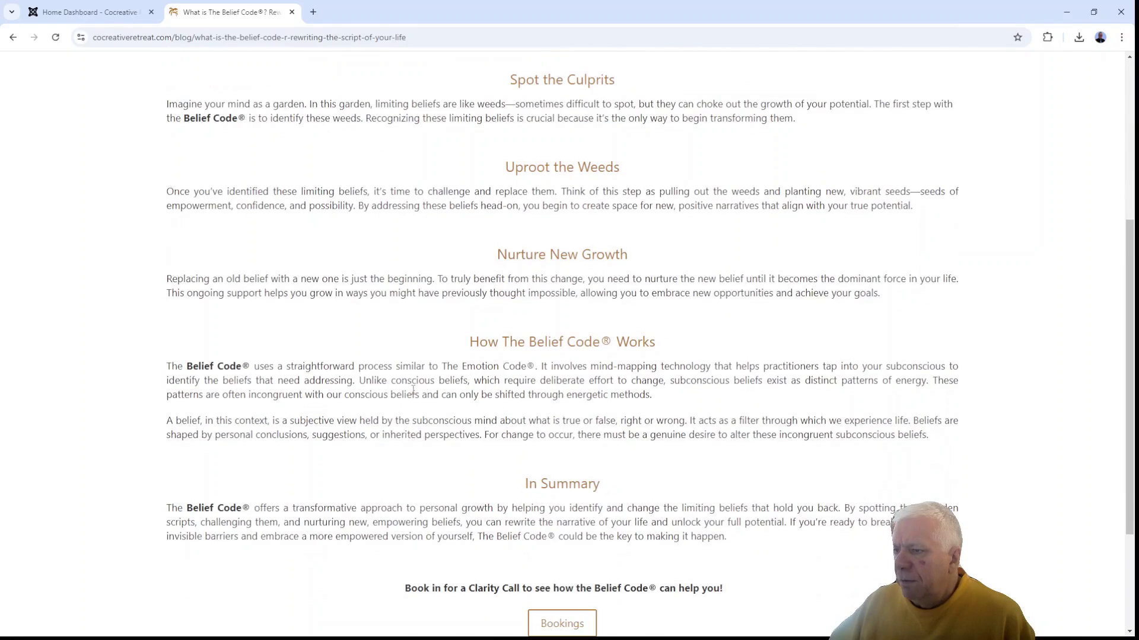
{"action": "scroll", "coordinate": [415, 386], "scroll_direction": "up", "scroll_amount": 5}
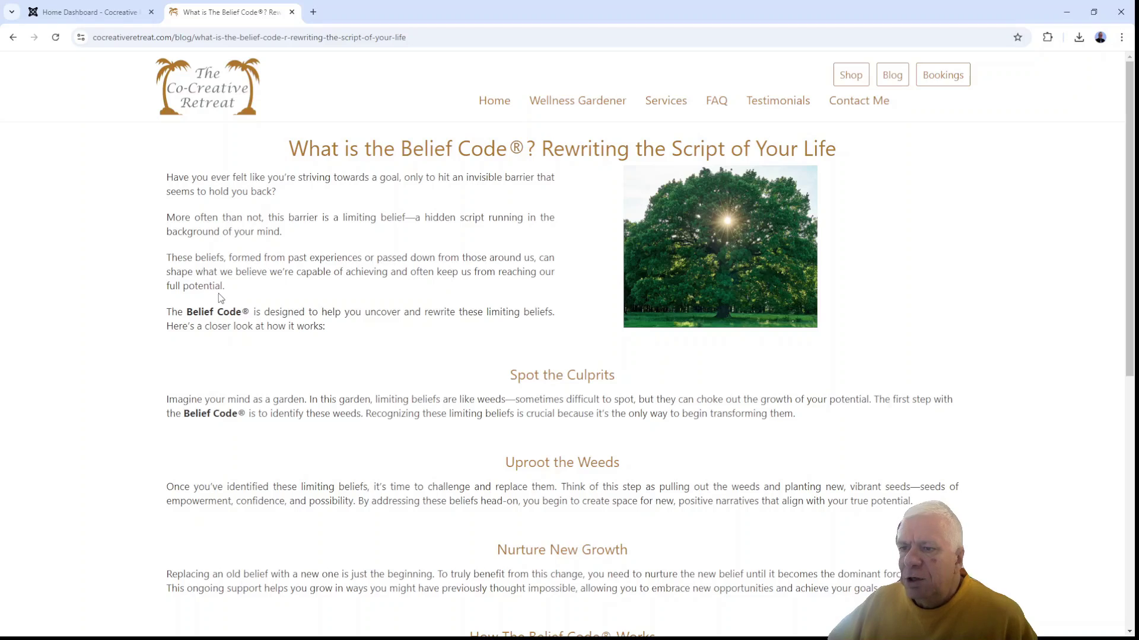
Step: Examine the post's SEOquake page audit, including the full headings list, compare it with the post's title, and close the audit
{"action": "left_click", "coordinate": [290, 313]}
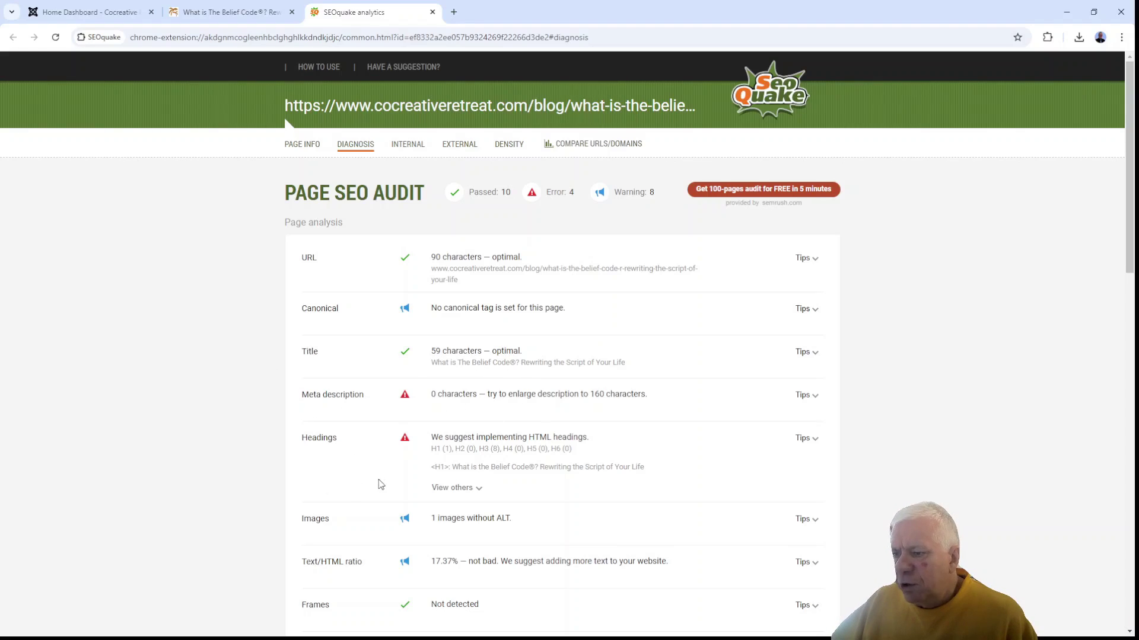
{"action": "scroll", "coordinate": [376, 421], "scroll_direction": "down", "scroll_amount": 2}
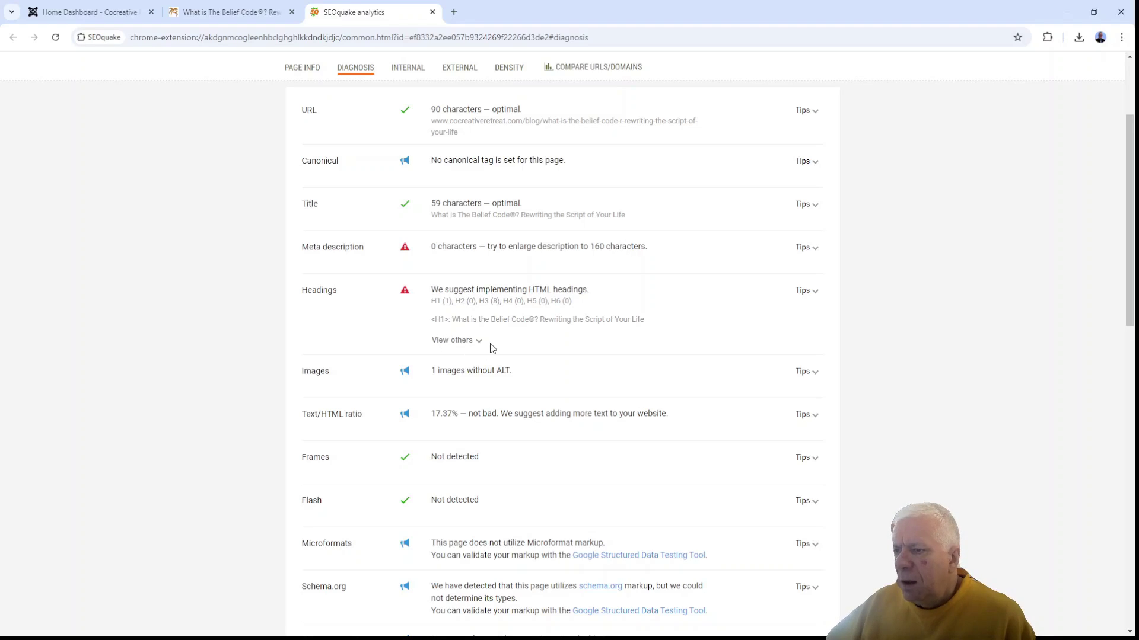
{"action": "left_click", "coordinate": [223, 12]}
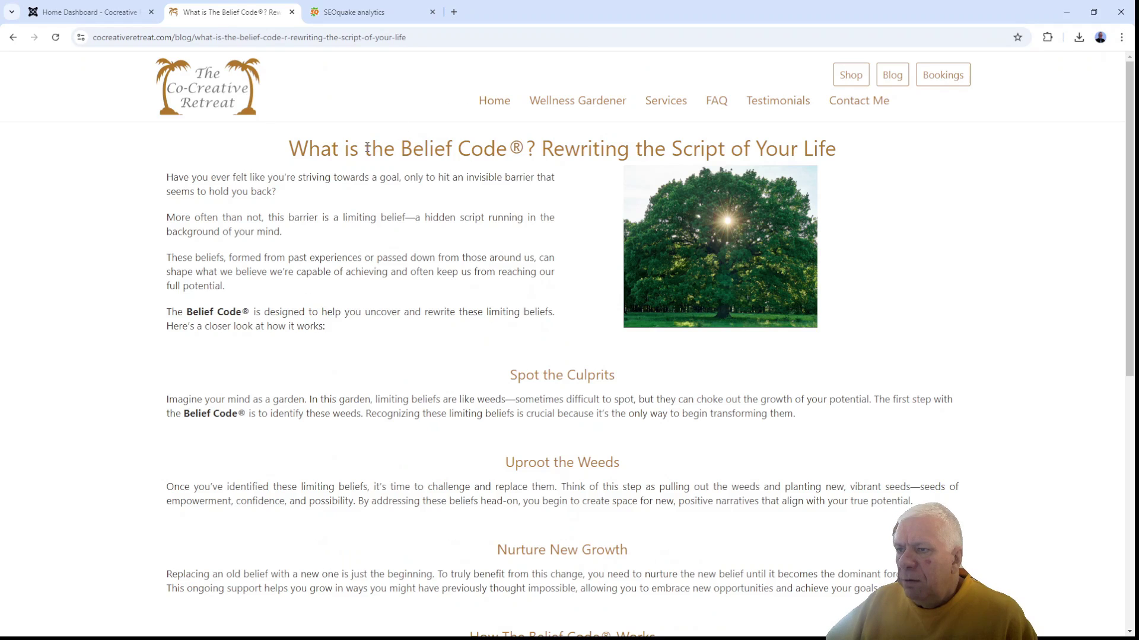
{"action": "left_click_drag", "start_coordinate": [368, 148], "coordinate": [505, 142]}
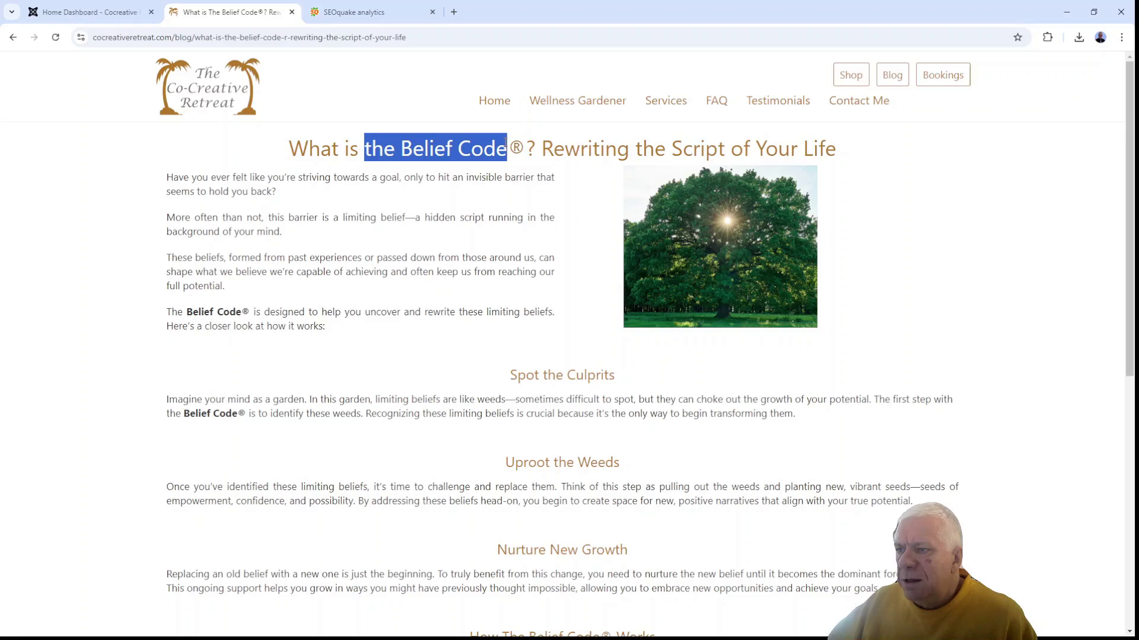
{"action": "left_click", "coordinate": [421, 202]}
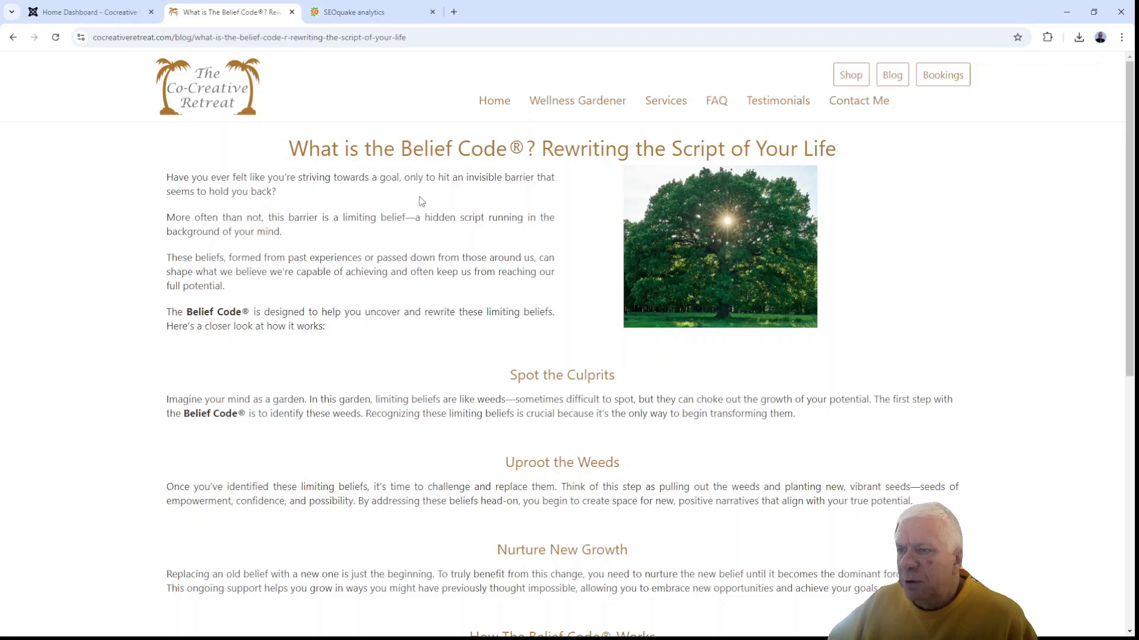
{"action": "left_click", "coordinate": [374, 13]}
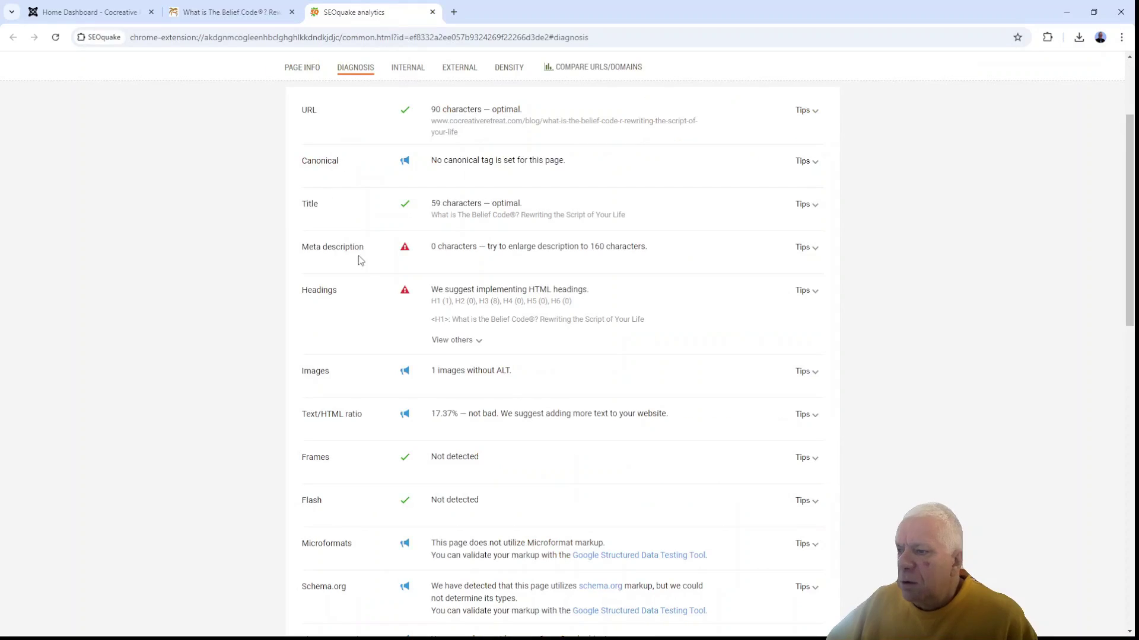
{"action": "left_click", "coordinate": [479, 341]}
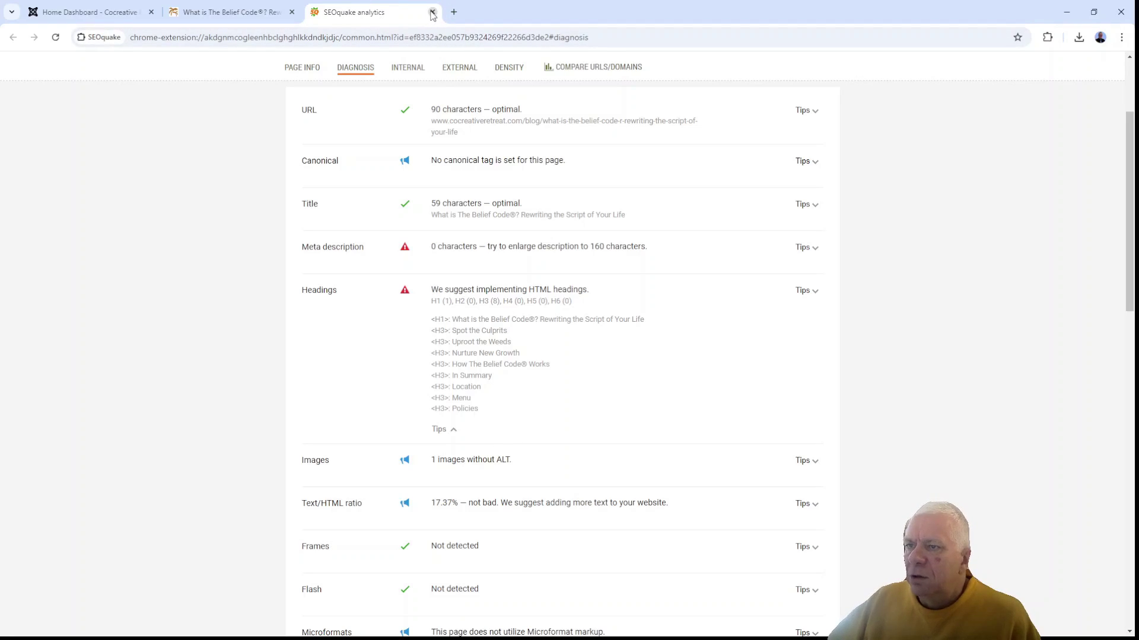
{"action": "left_click", "coordinate": [432, 12]}
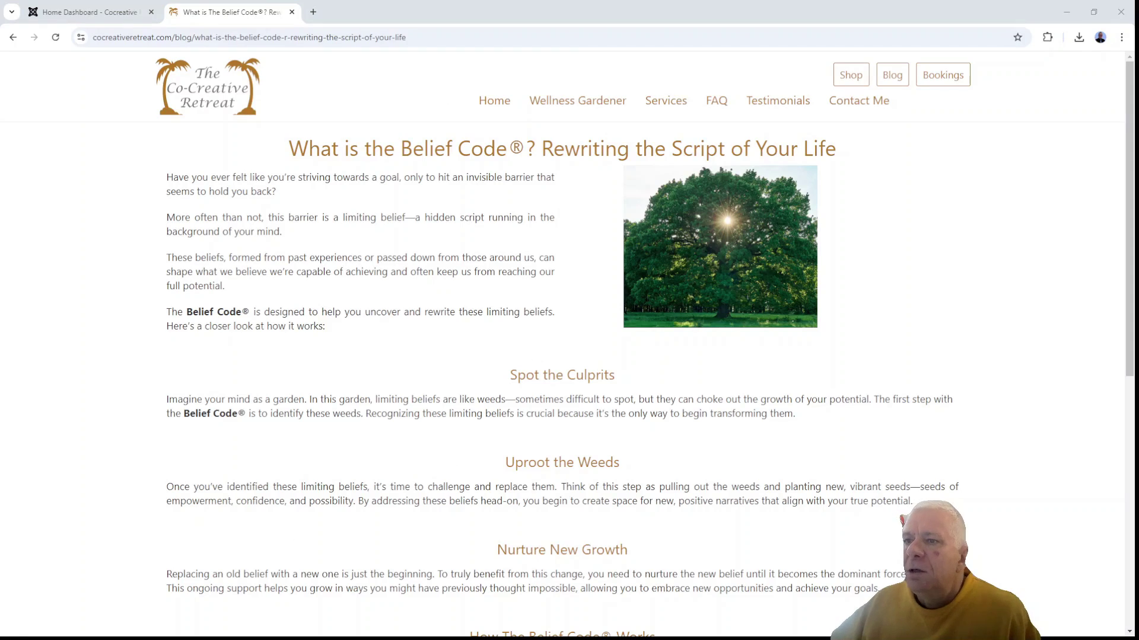
Step: Switch to the Joomla administrator and open the article "What is The Belief Code®? Rewriting the Script of Your Life" for content editing
{"action": "left_click", "coordinate": [92, 13]}
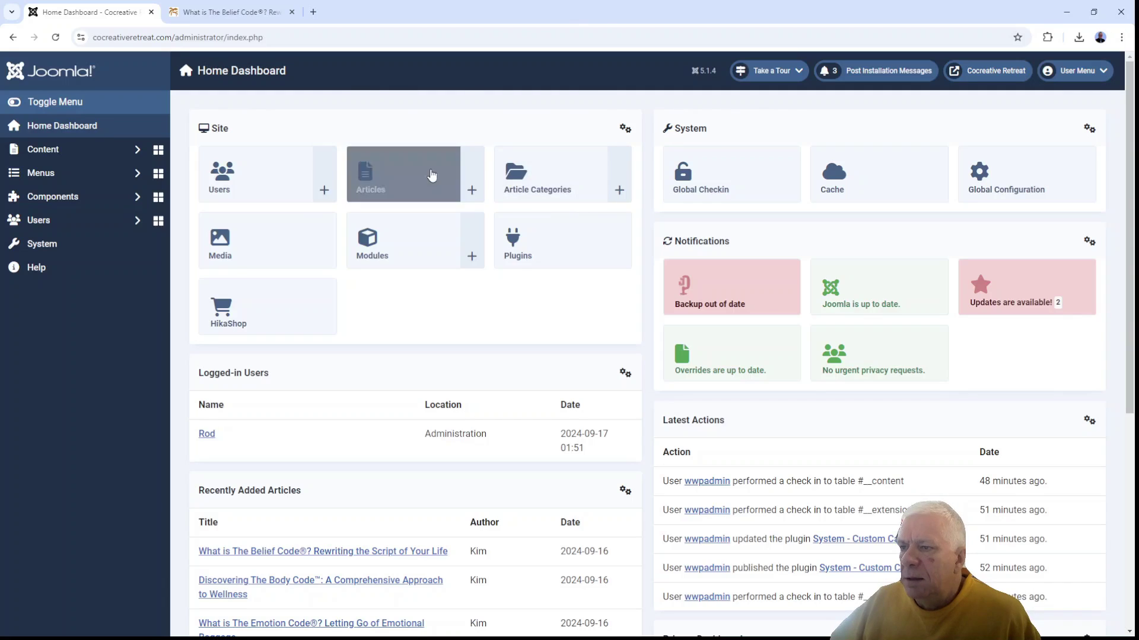
{"action": "left_click", "coordinate": [431, 174]}
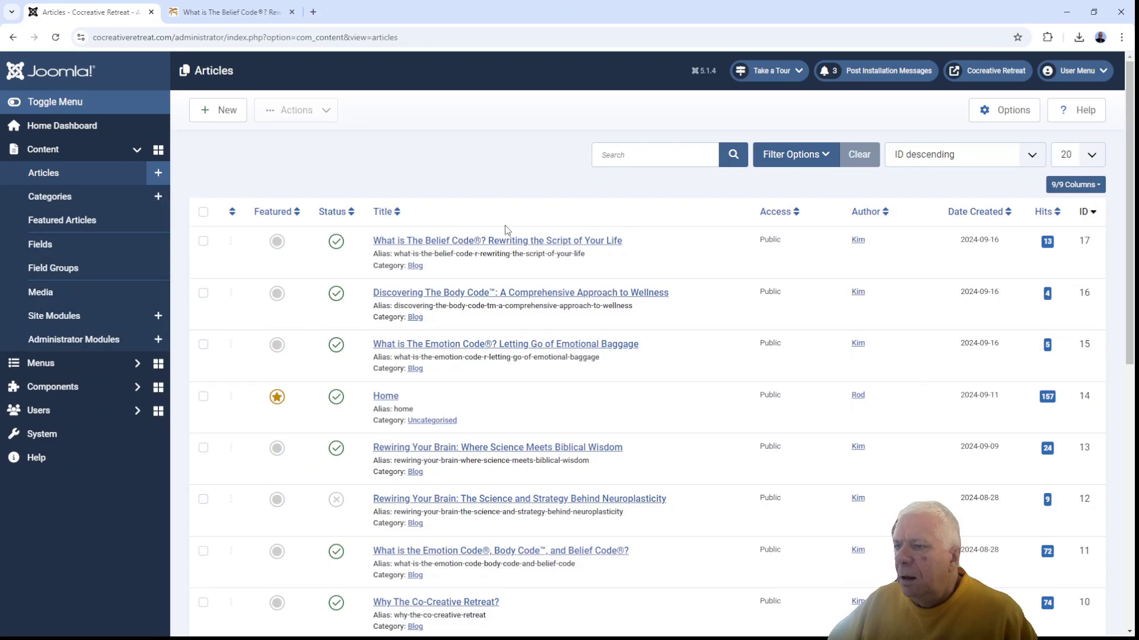
{"action": "left_click", "coordinate": [429, 242]}
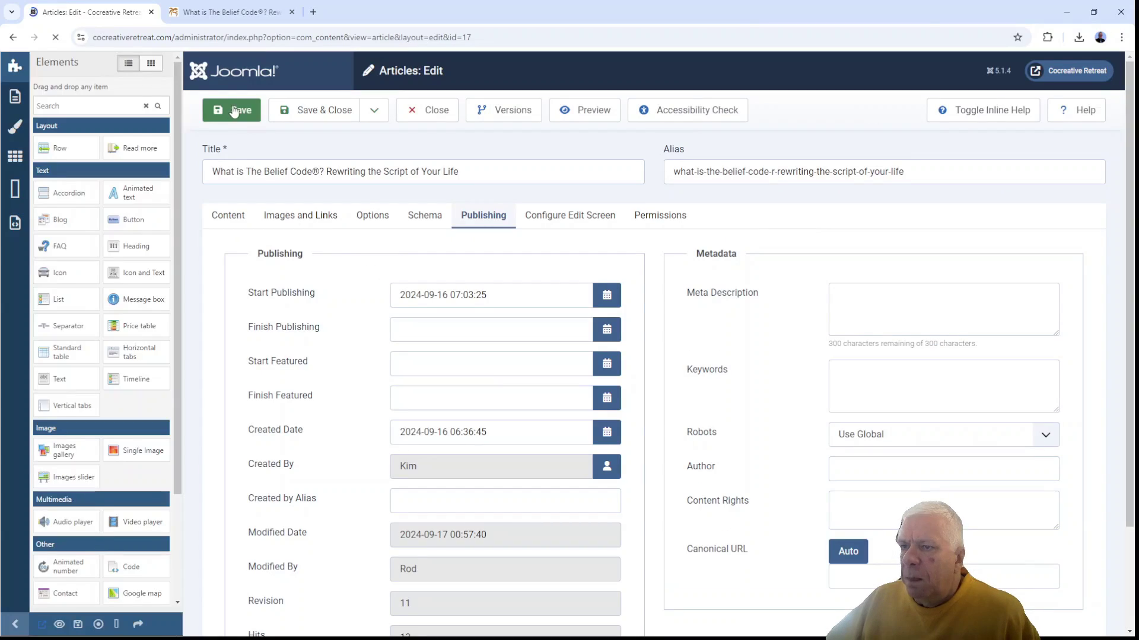
{"action": "left_click", "coordinate": [234, 220]}
{"action": "left_click", "coordinate": [302, 273]}
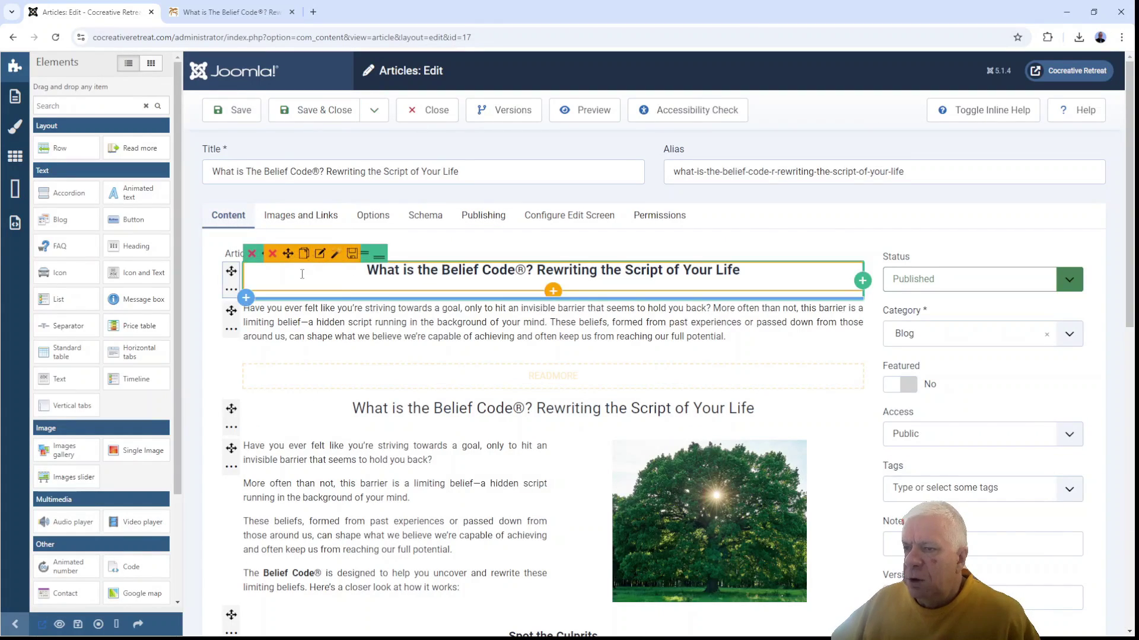
{"action": "left_click", "coordinate": [277, 322]}
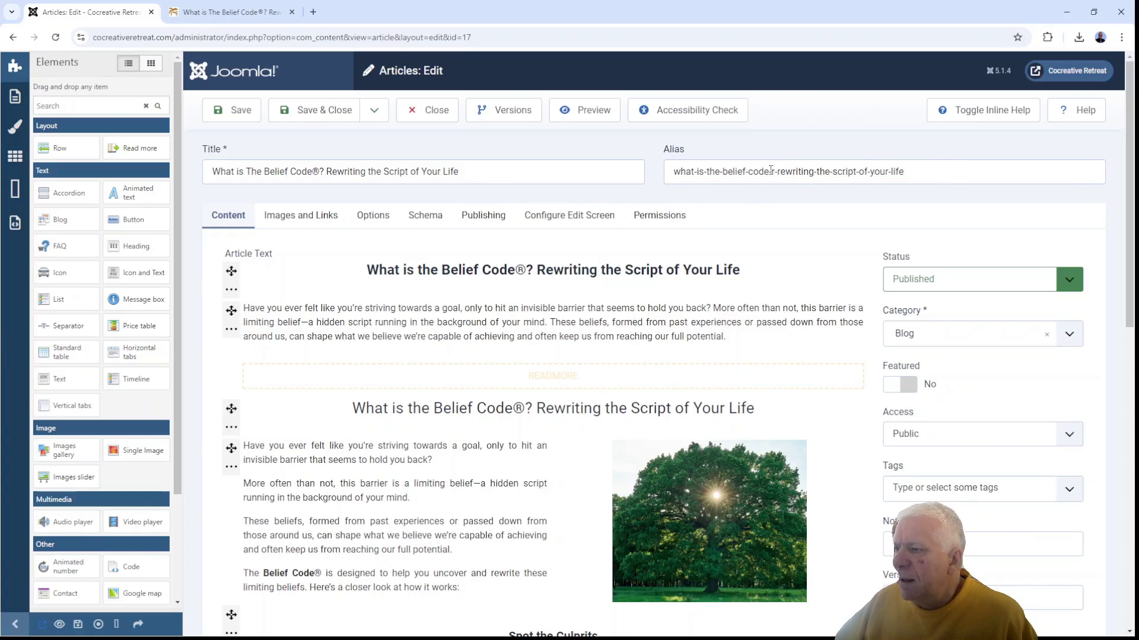
Step: Shorten the article's alias to what-is-the-belief-code and save the article
{"action": "left_click_drag", "start_coordinate": [770, 173], "coordinate": [912, 170]}
{"action": "key", "text": "BackSpace"}
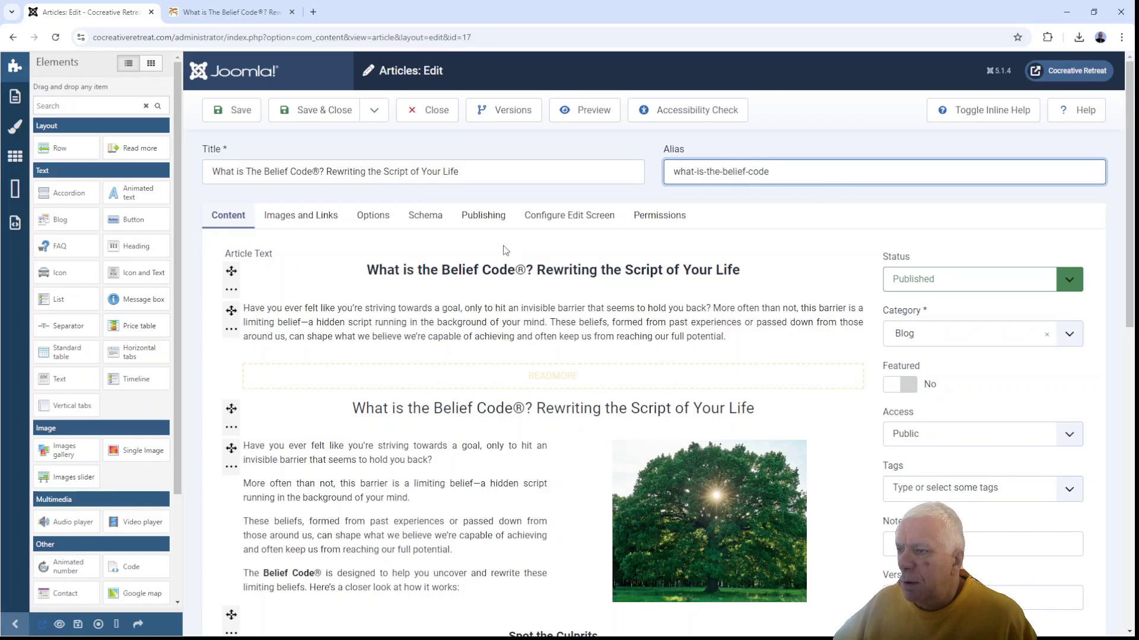
{"action": "left_click", "coordinate": [241, 114]}
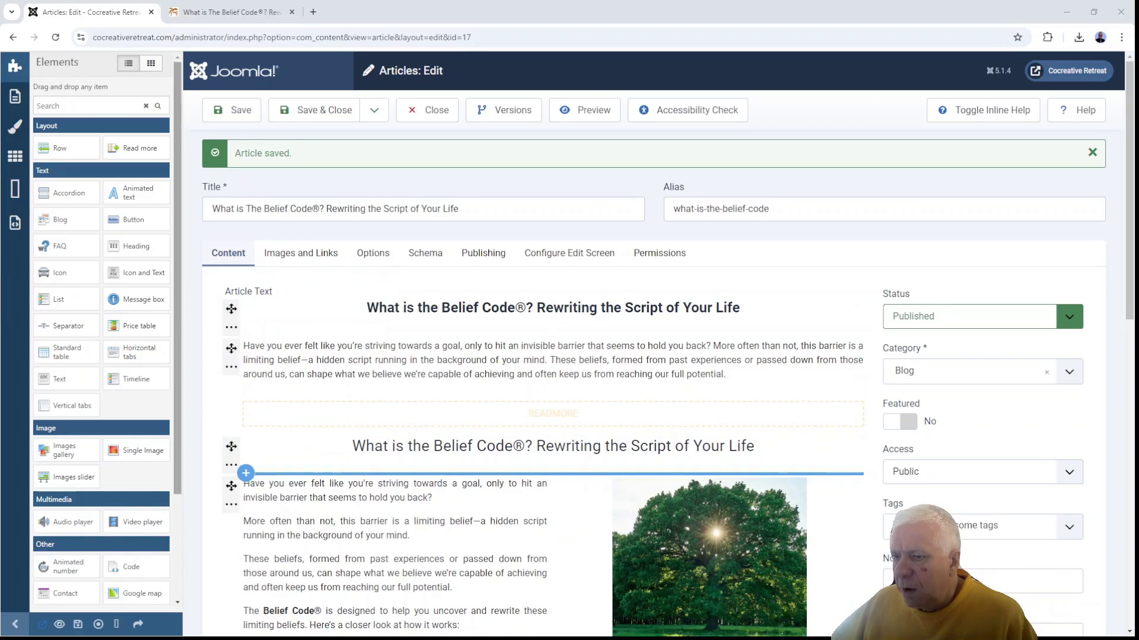
Step: Copy "Rewriting the Script of Your Life" from the H1 below the read-more break and remove it, leaving "What is the Belief Code®?"
{"action": "scroll", "coordinate": [551, 380], "scroll_direction": "down", "scroll_amount": 2}
{"action": "scroll", "coordinate": [551, 380], "scroll_direction": "down", "scroll_amount": 2}
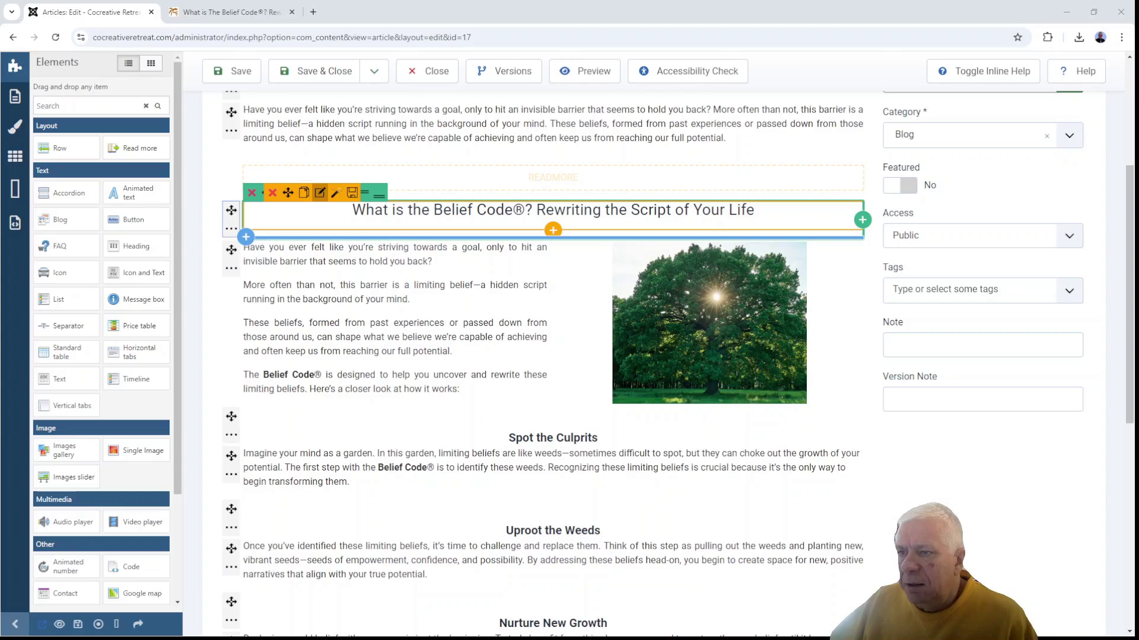
{"action": "left_click", "coordinate": [314, 196]}
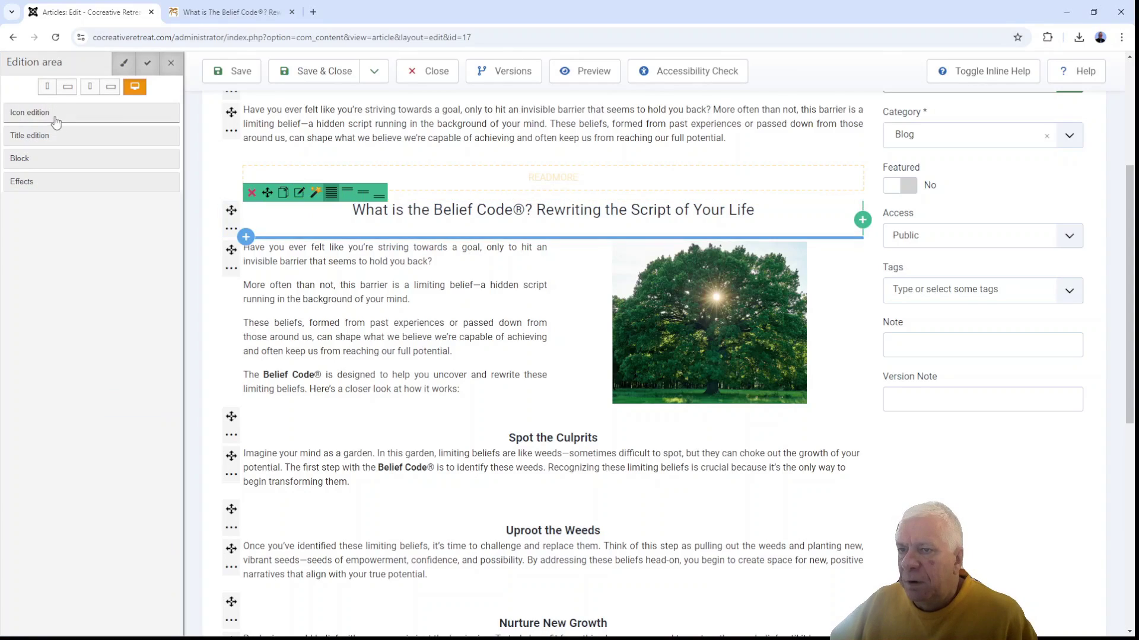
{"action": "left_click", "coordinate": [30, 139]}
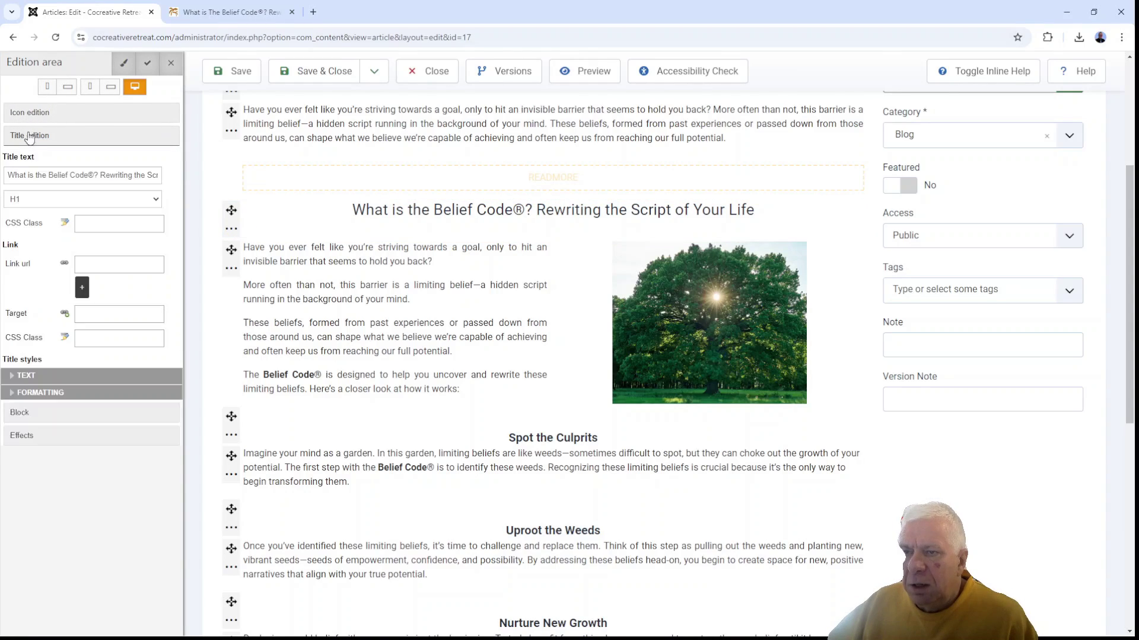
{"action": "left_click_drag", "start_coordinate": [99, 173], "coordinate": [172, 177]}
{"action": "key", "text": "ctrl+c"}
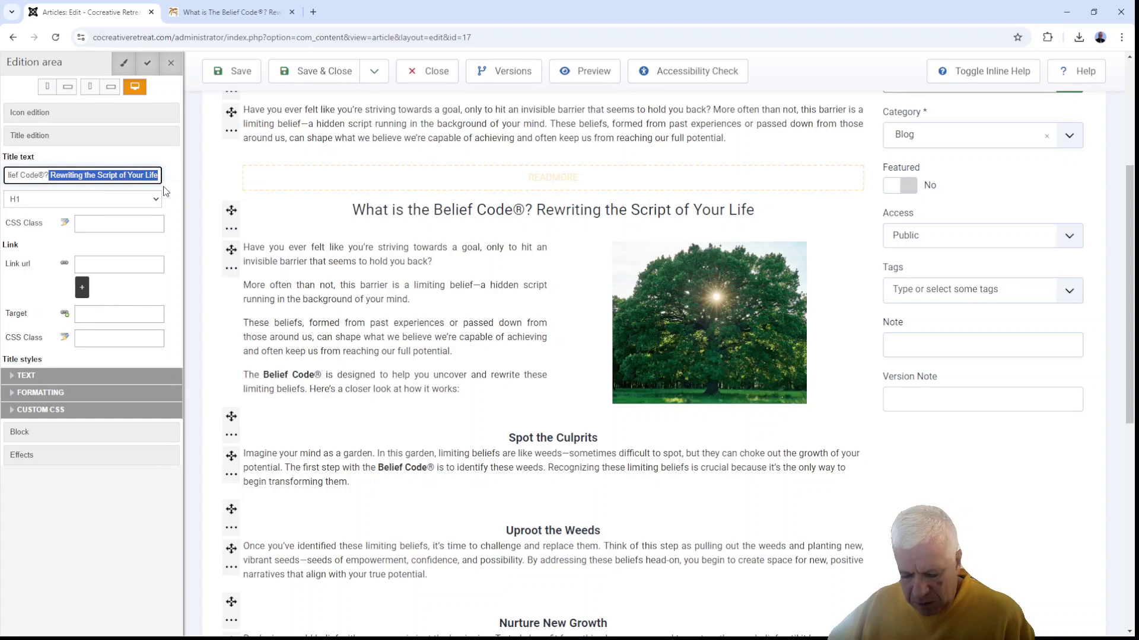
{"action": "key", "text": "BackSpace"}
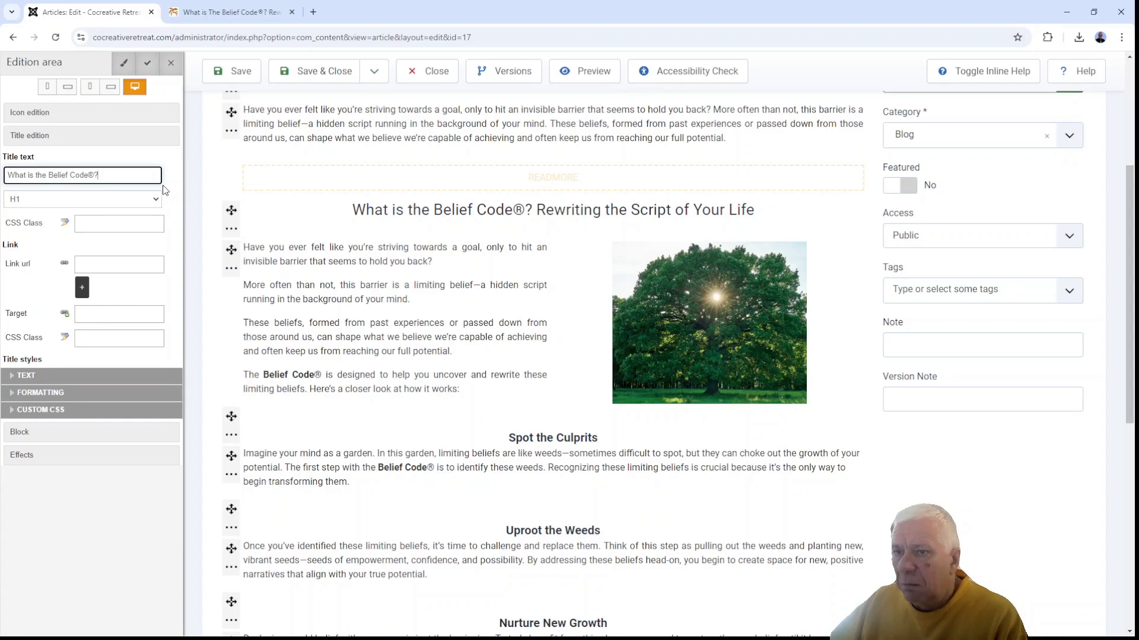
{"action": "left_click", "coordinate": [171, 63]}
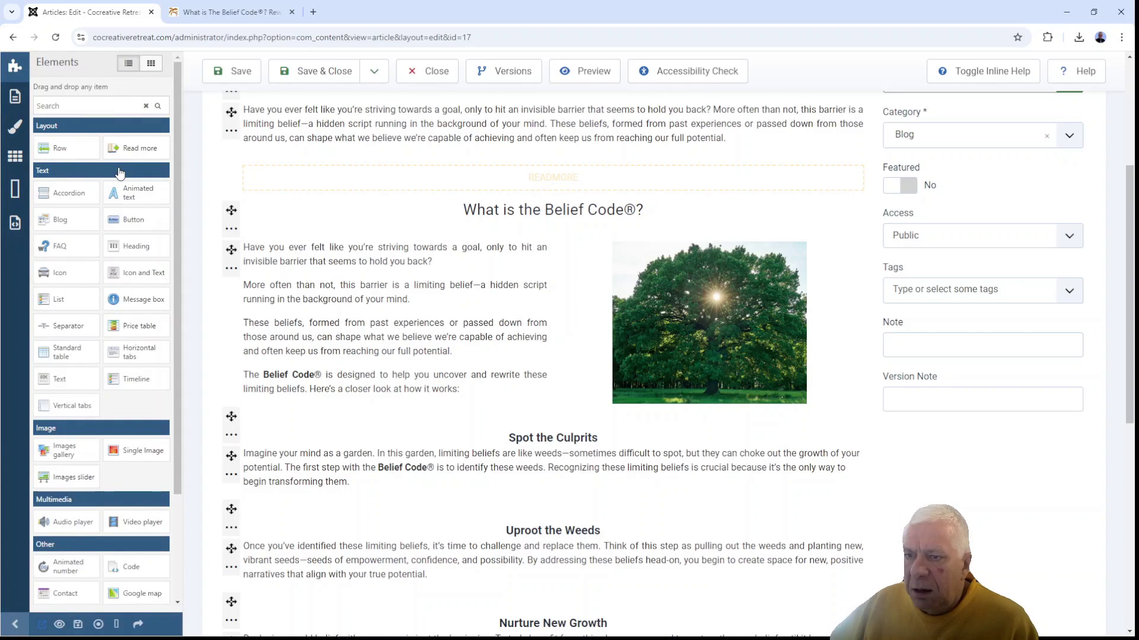
Step: Add a centred H2 heading reading "Rewriting the Script of Your Life" directly below the H1 title
{"action": "left_click_drag", "start_coordinate": [129, 247], "coordinate": [483, 256]}
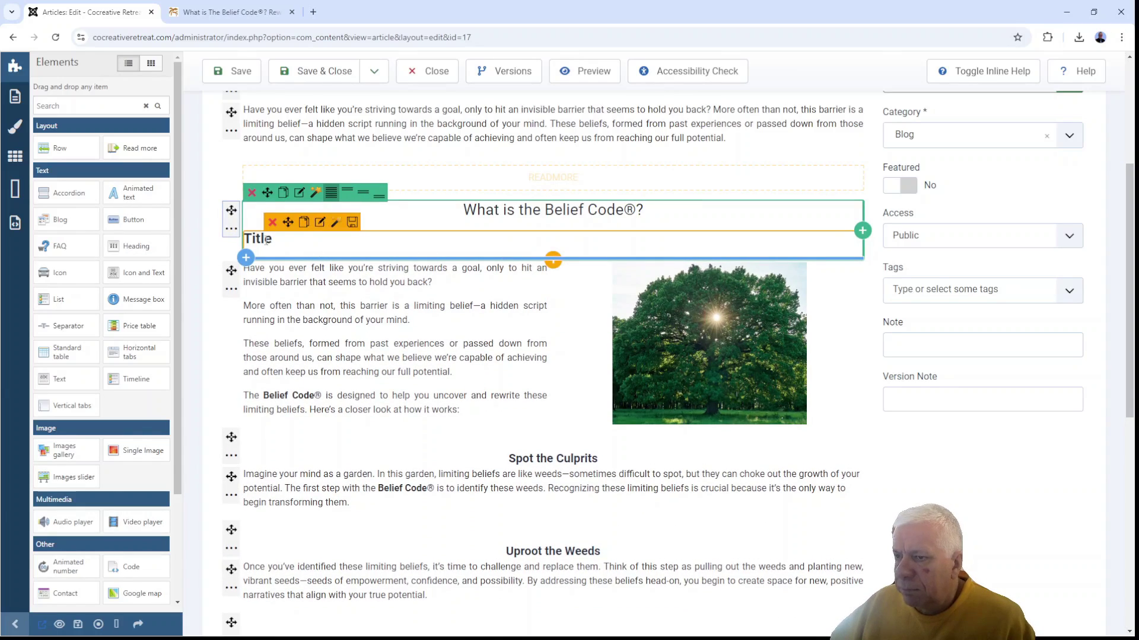
{"action": "left_click", "coordinate": [319, 223]}
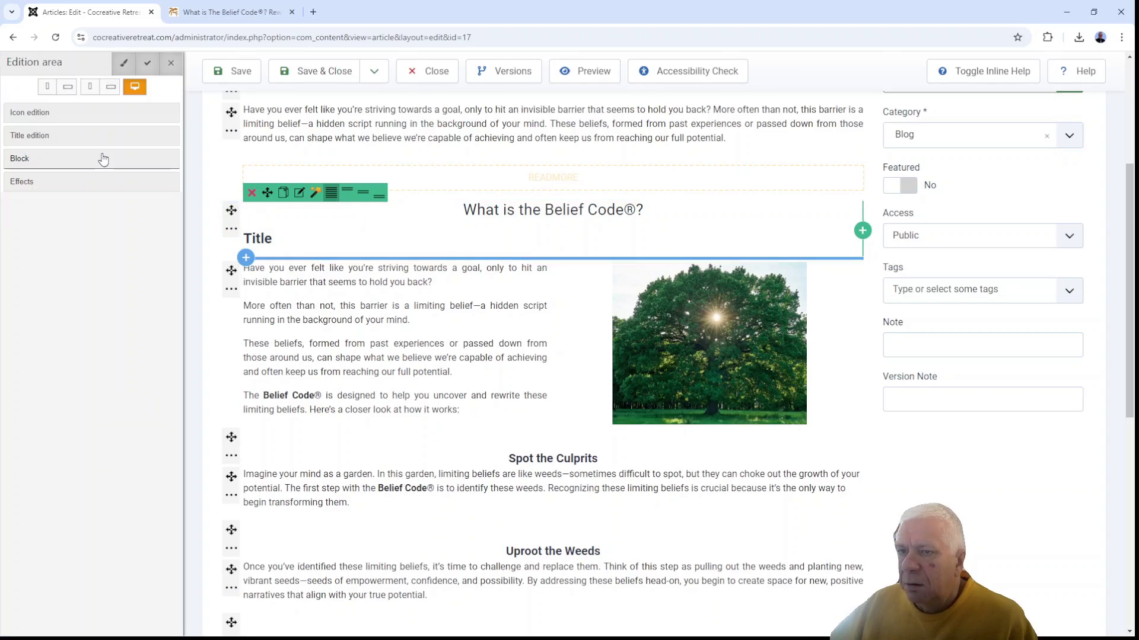
{"action": "left_click", "coordinate": [45, 141]}
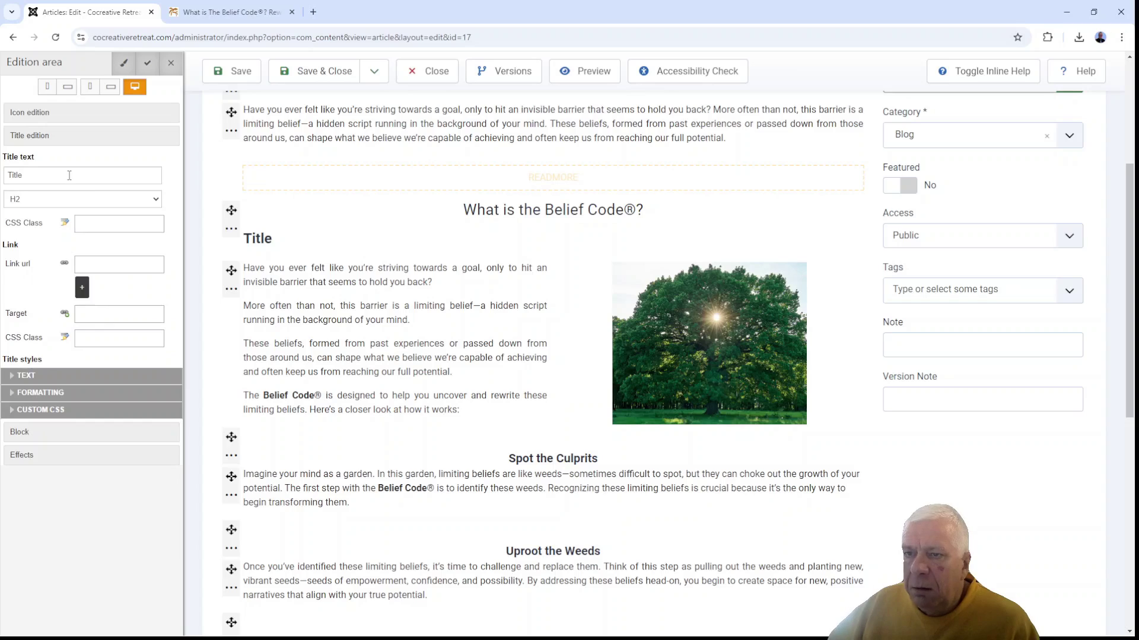
{"action": "left_click", "coordinate": [69, 176]}
{"action": "key", "text": "ctrl+a"}
{"action": "key", "text": "ctrl+v"}
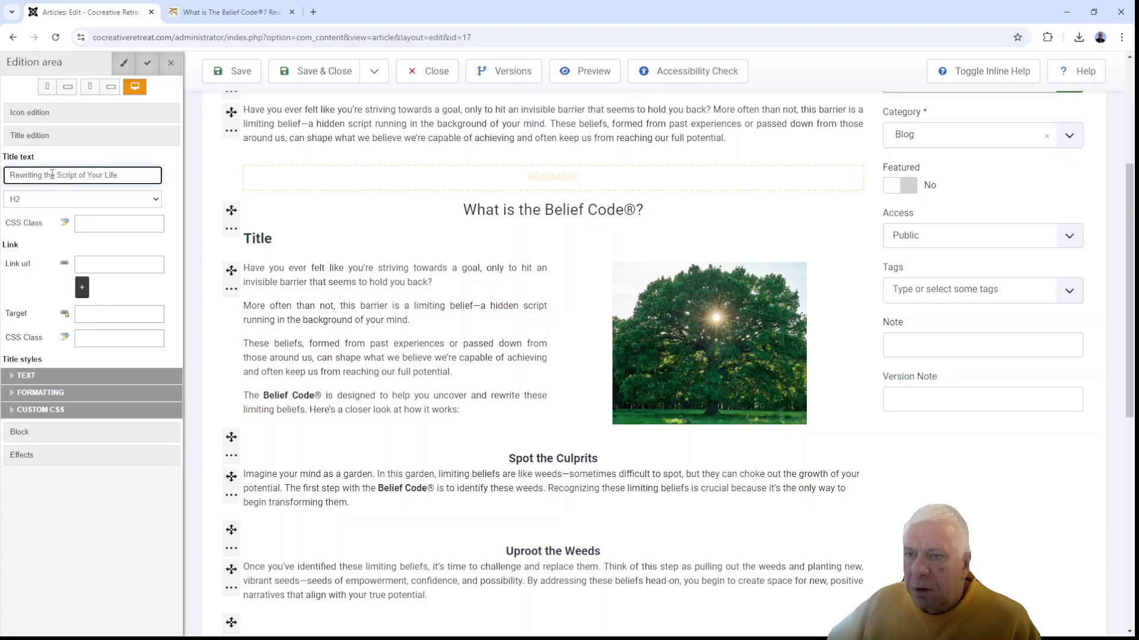
{"action": "left_click", "coordinate": [46, 378]}
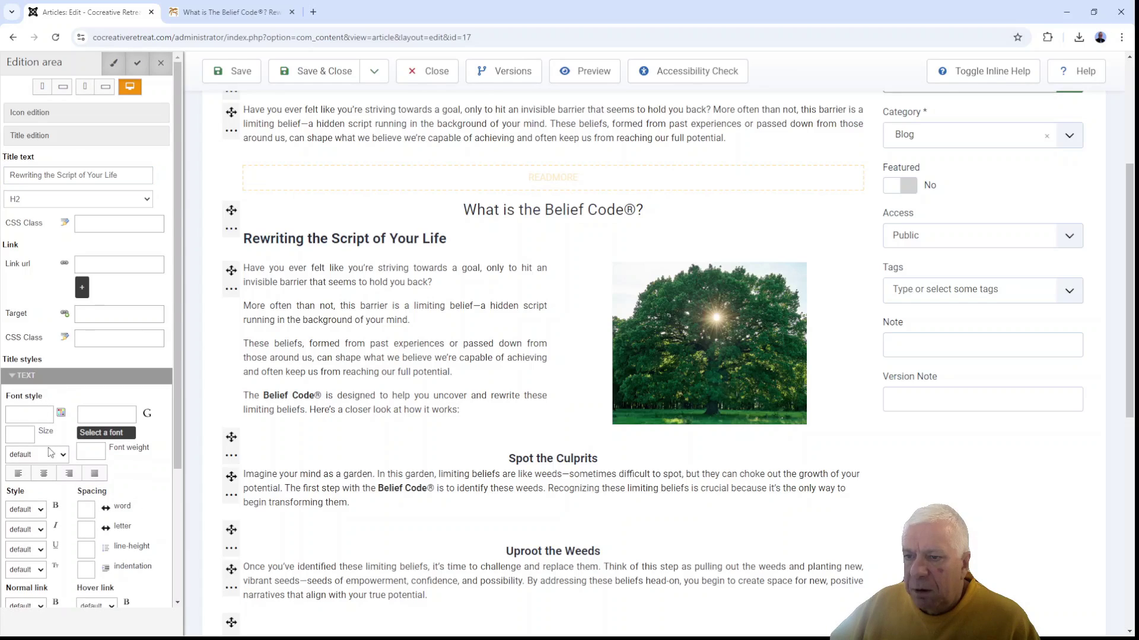
{"action": "left_click", "coordinate": [44, 473]}
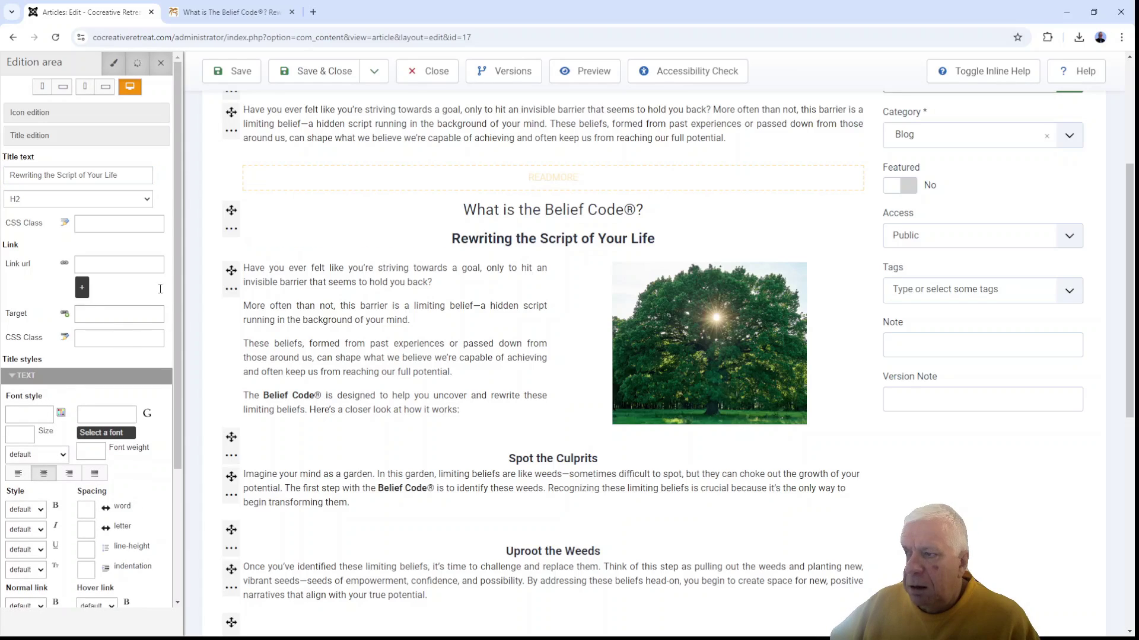
{"action": "left_click", "coordinate": [161, 63]}
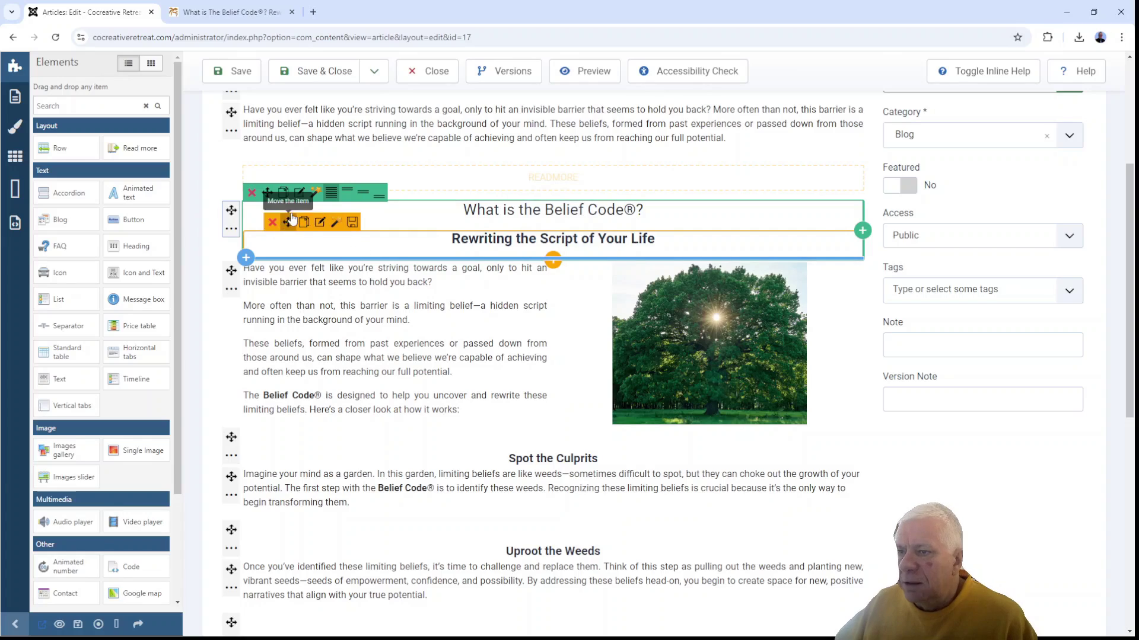
Step: Extend the H2 text to "Rewriting the Script of Your Life with The Belief Code" and save the article
{"action": "left_click", "coordinate": [320, 223]}
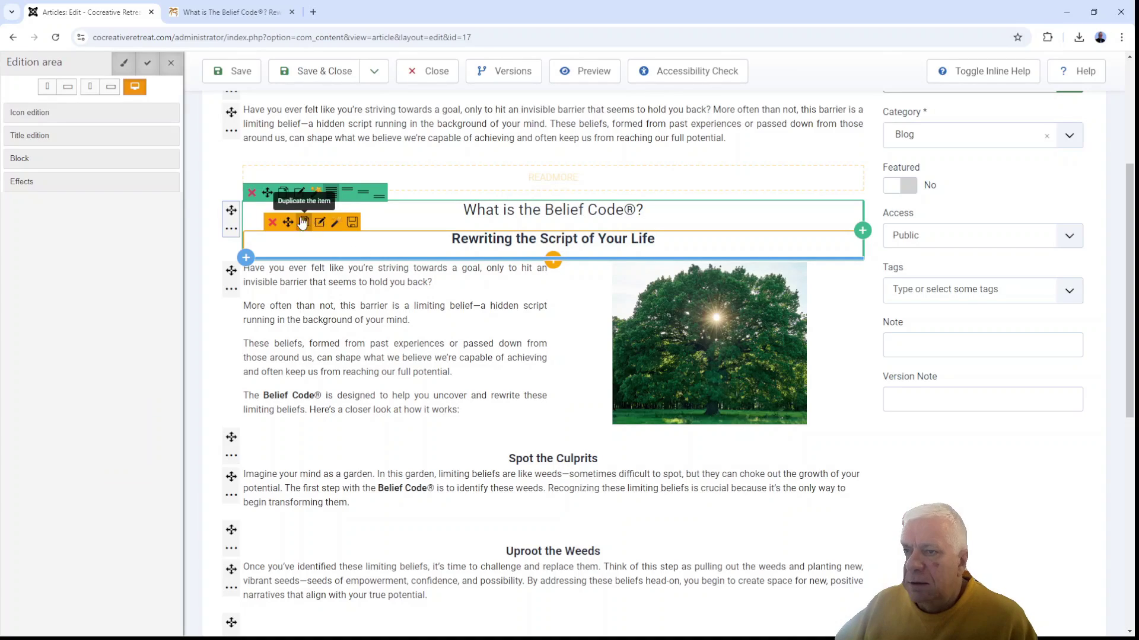
{"action": "left_click", "coordinate": [70, 137]}
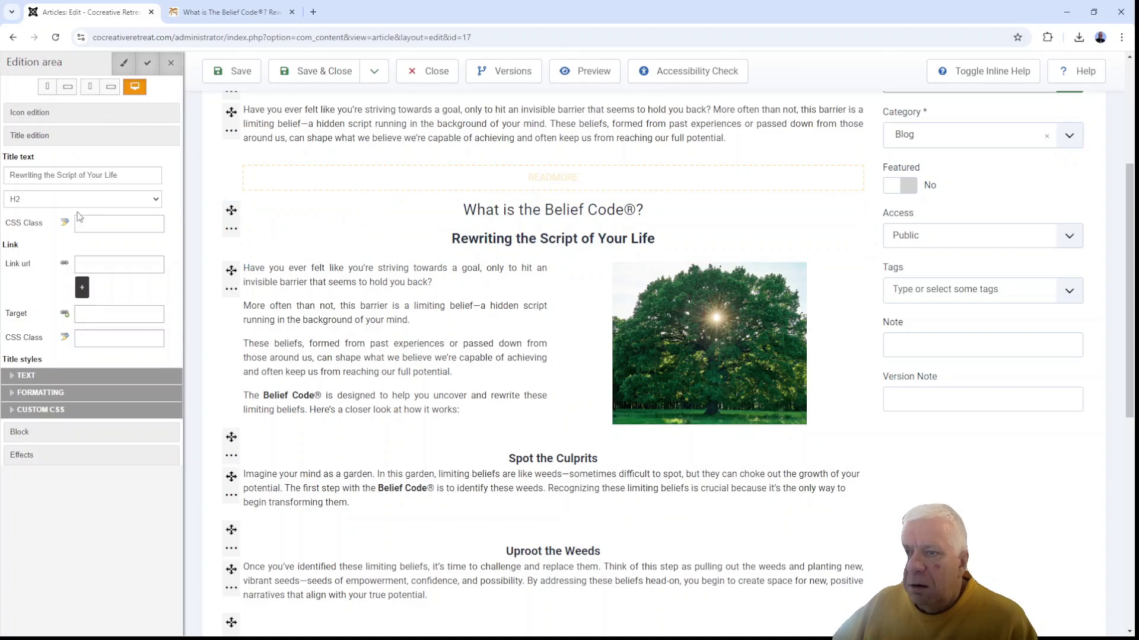
{"action": "left_click", "coordinate": [132, 174]}
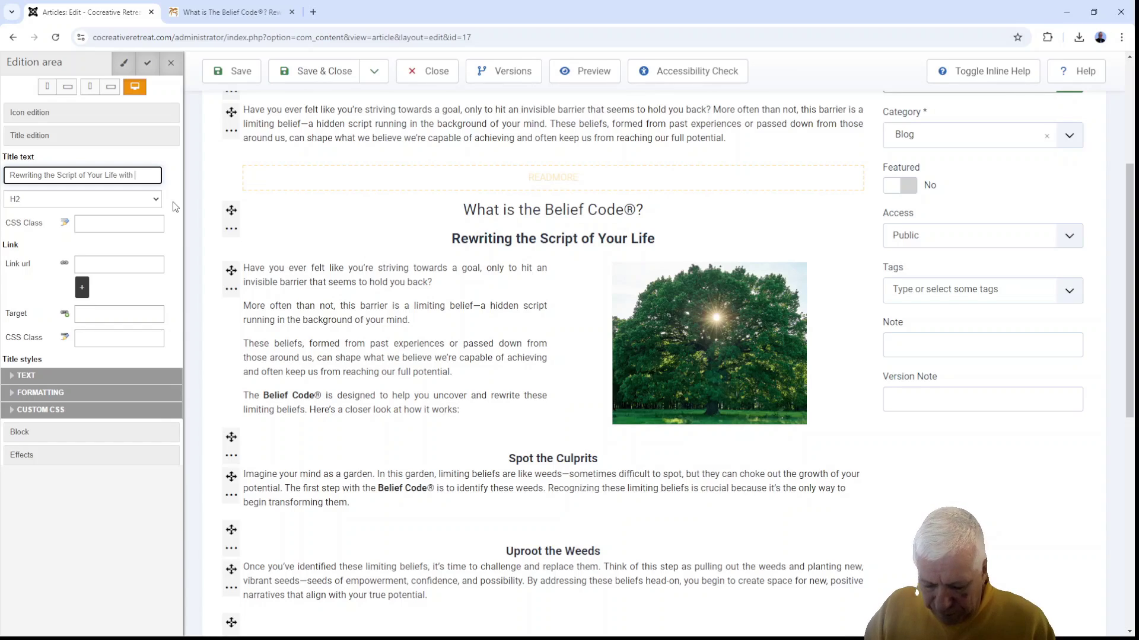
{"action": "type", "text": "el"}
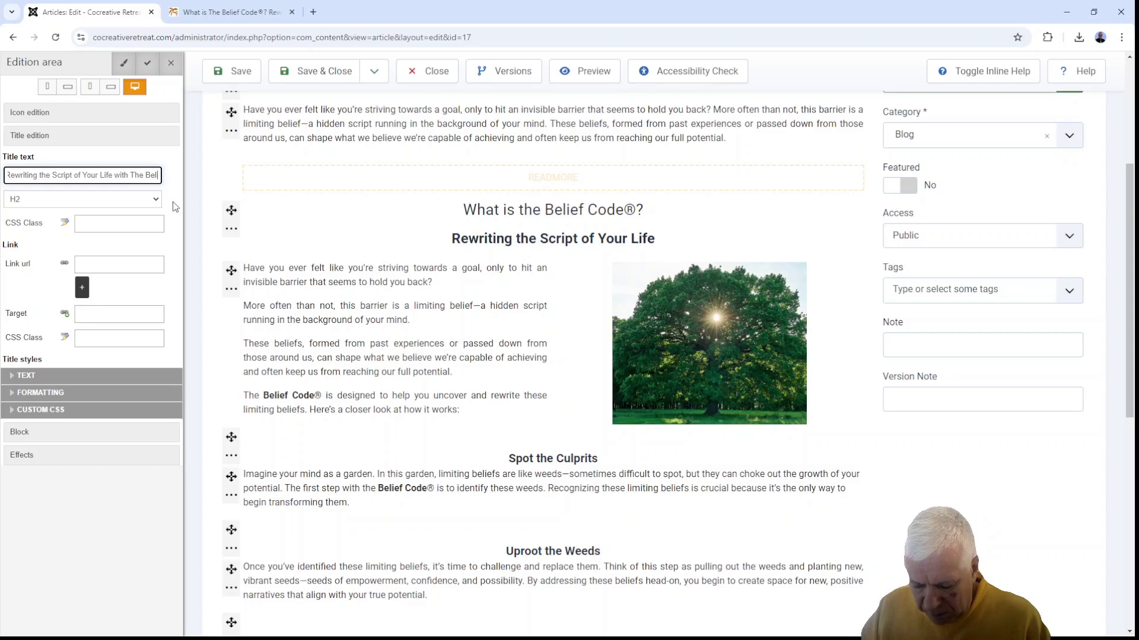
{"action": "type", "text": "ief Code"}
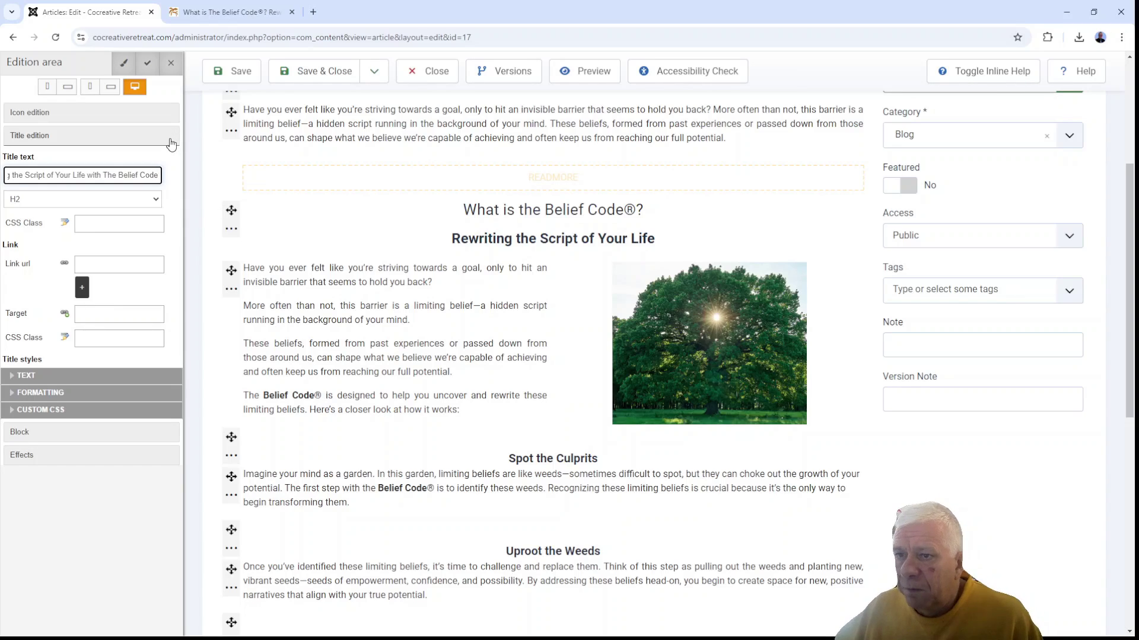
{"action": "left_click", "coordinate": [171, 62]}
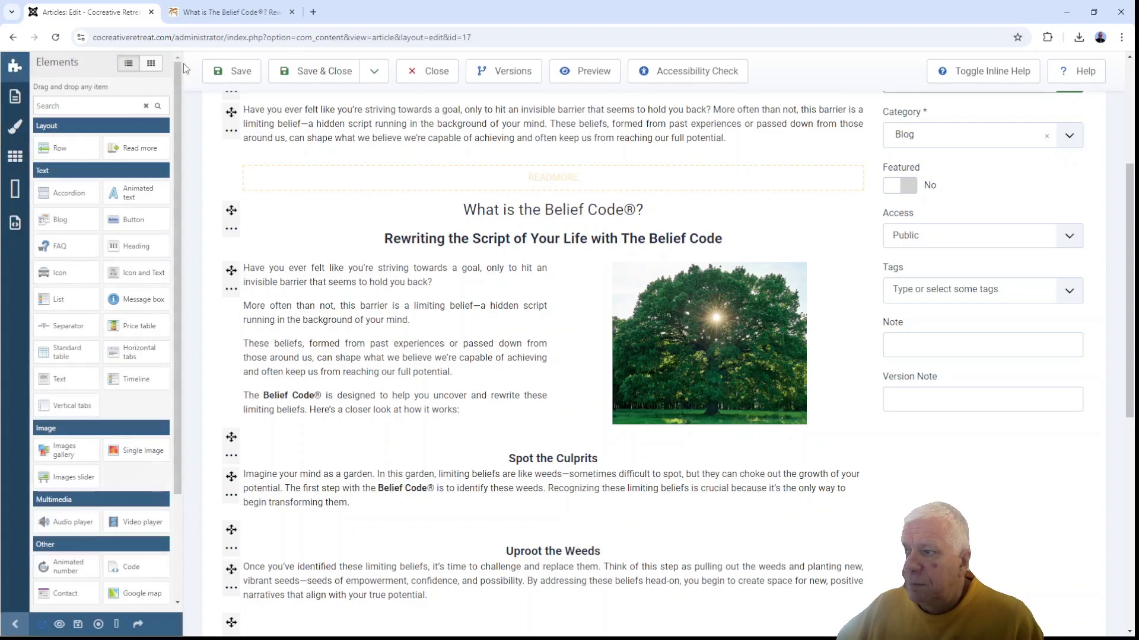
{"action": "mouse_move", "coordinate": [735, 243]}
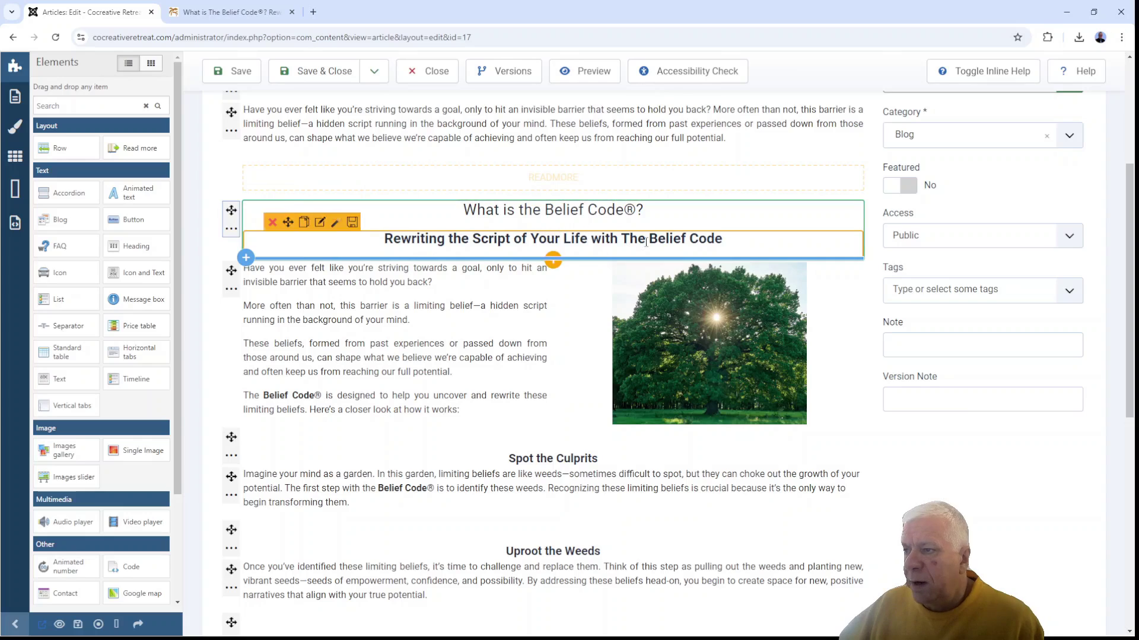
{"action": "scroll", "coordinate": [541, 486], "scroll_direction": "down", "scroll_amount": 2}
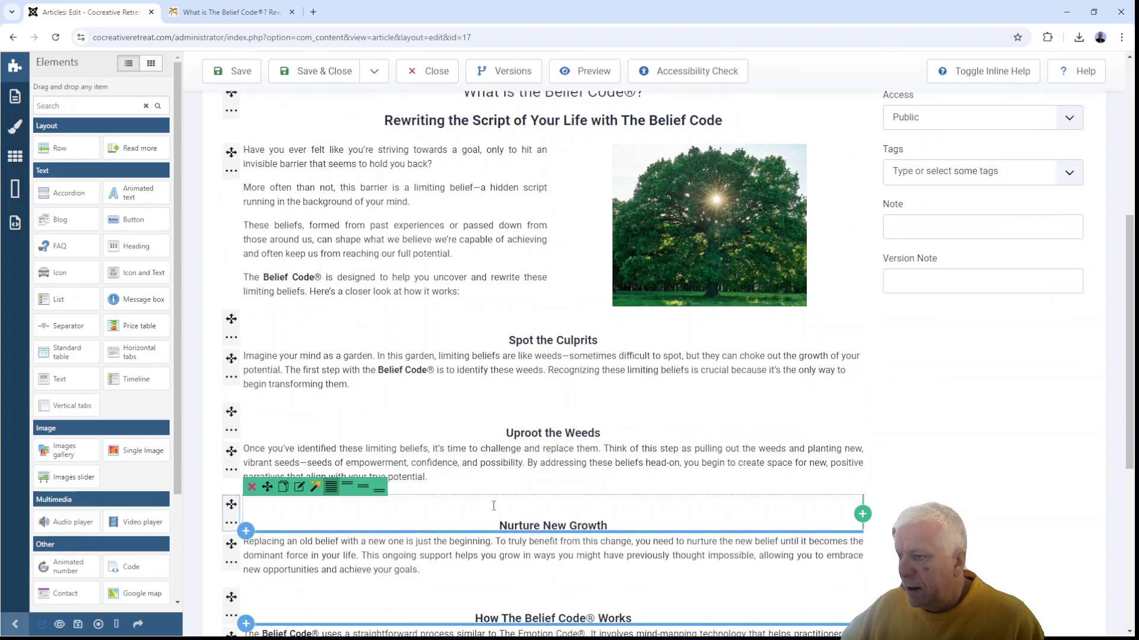
{"action": "scroll", "coordinate": [497, 234], "scroll_direction": "up", "scroll_amount": 3}
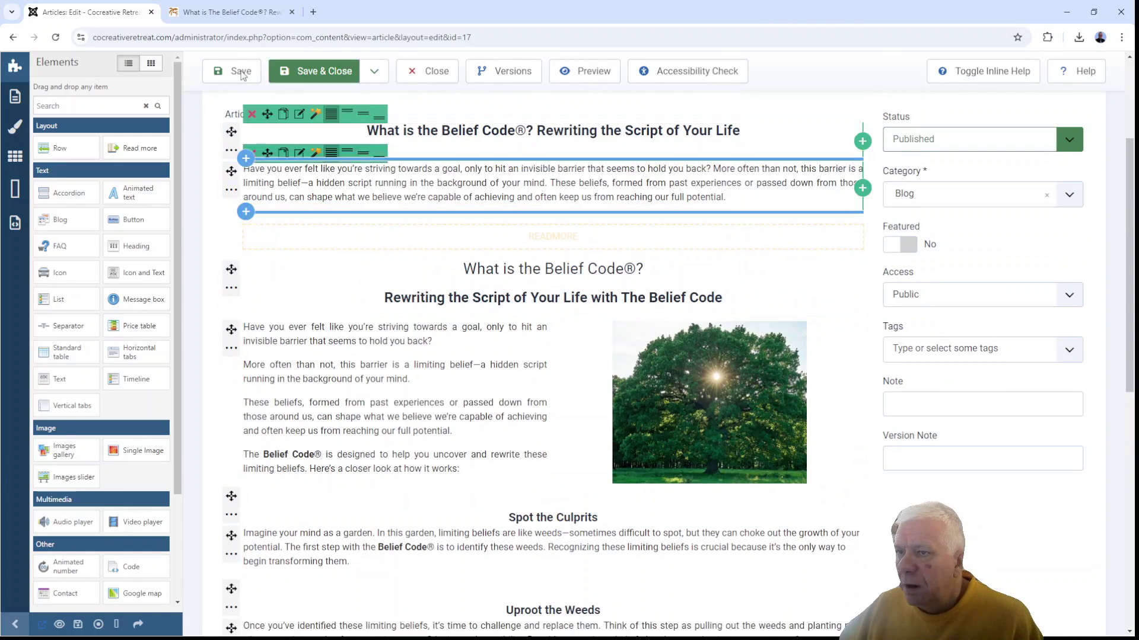
{"action": "left_click", "coordinate": [236, 72]}
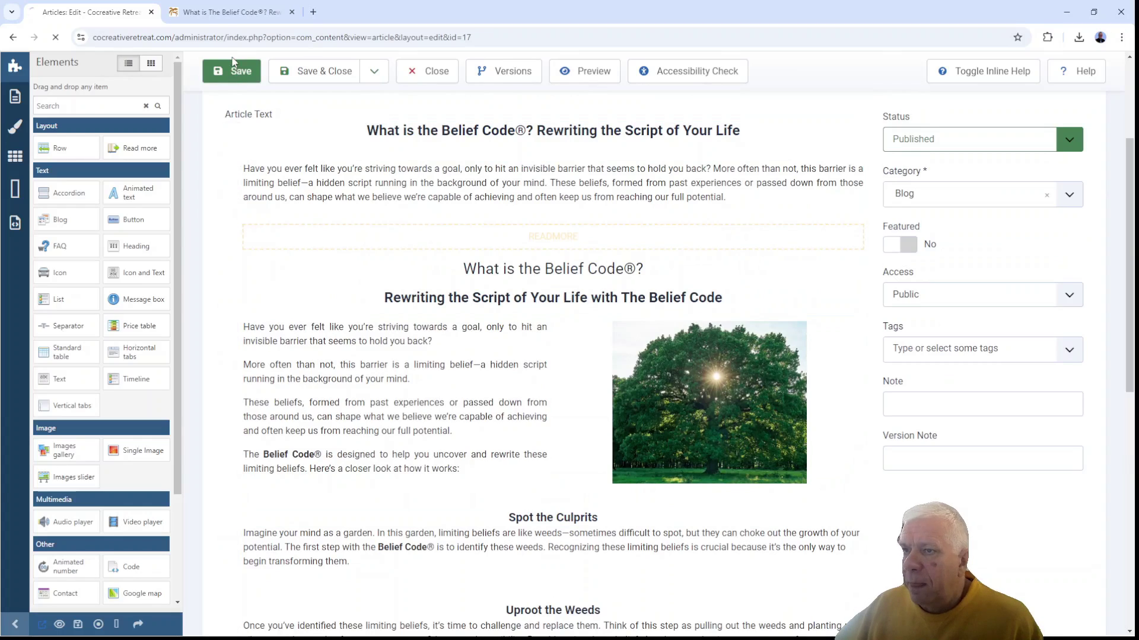
Step: Switch to the live site, reload the blog listing and open the Belief Code article to check its new URL and headings
{"action": "left_click", "coordinate": [228, 12]}
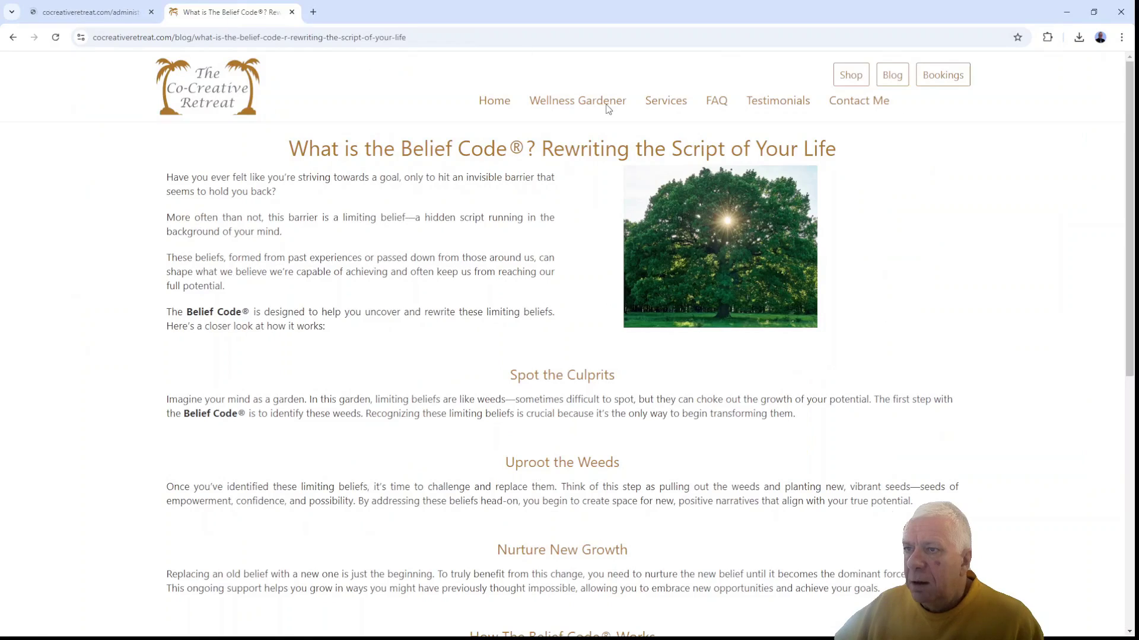
{"action": "left_click", "coordinate": [55, 37]}
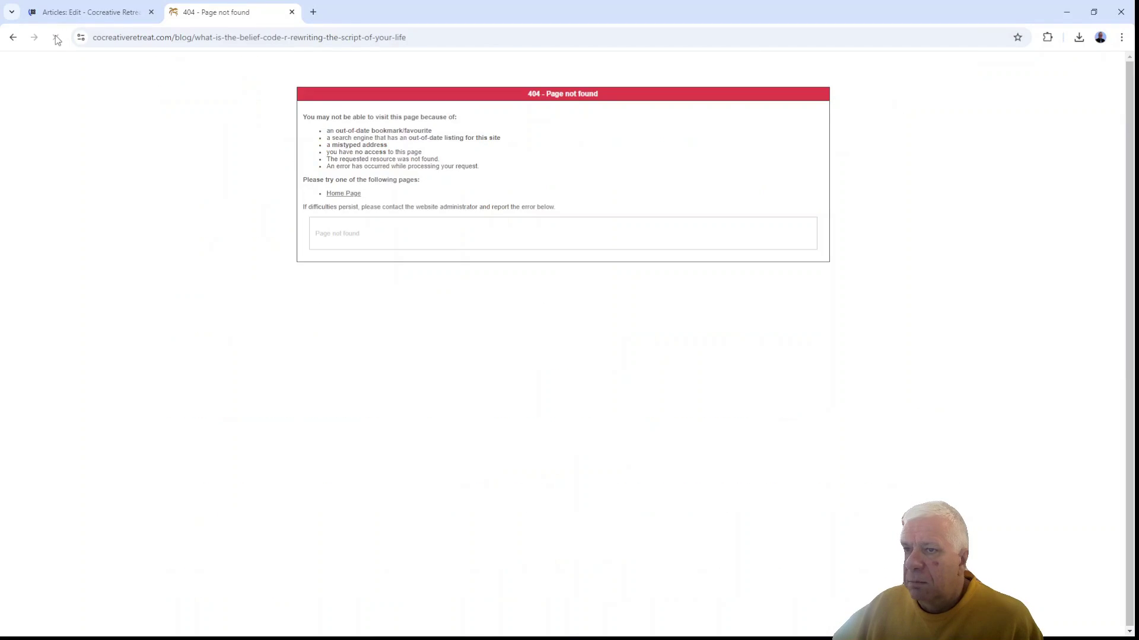
{"action": "left_click", "coordinate": [12, 38]}
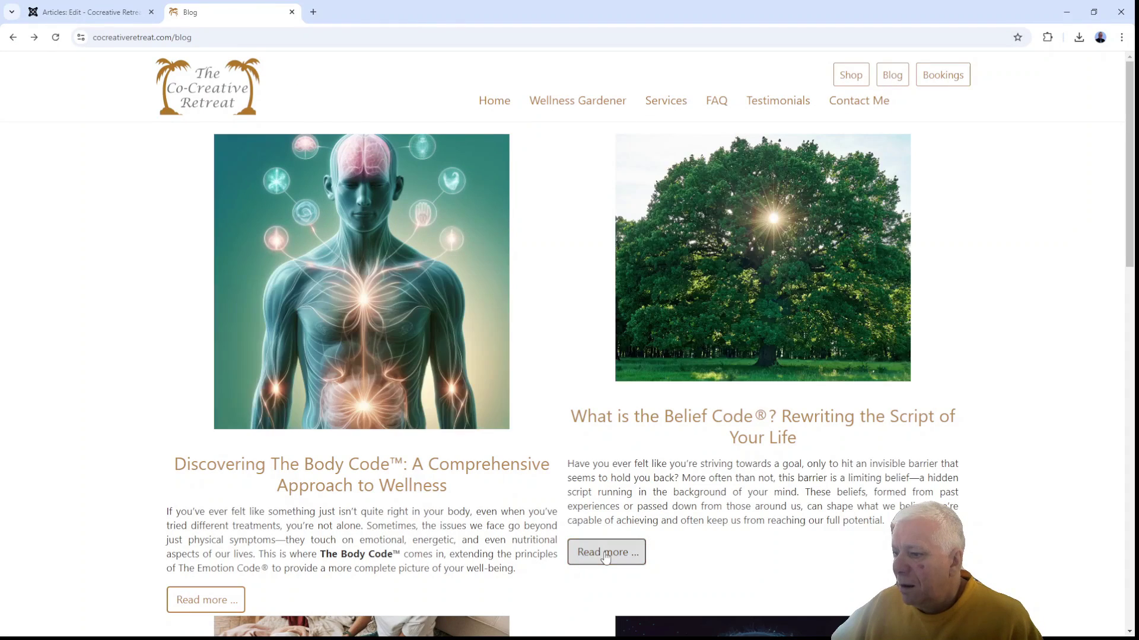
{"action": "left_click", "coordinate": [55, 37]}
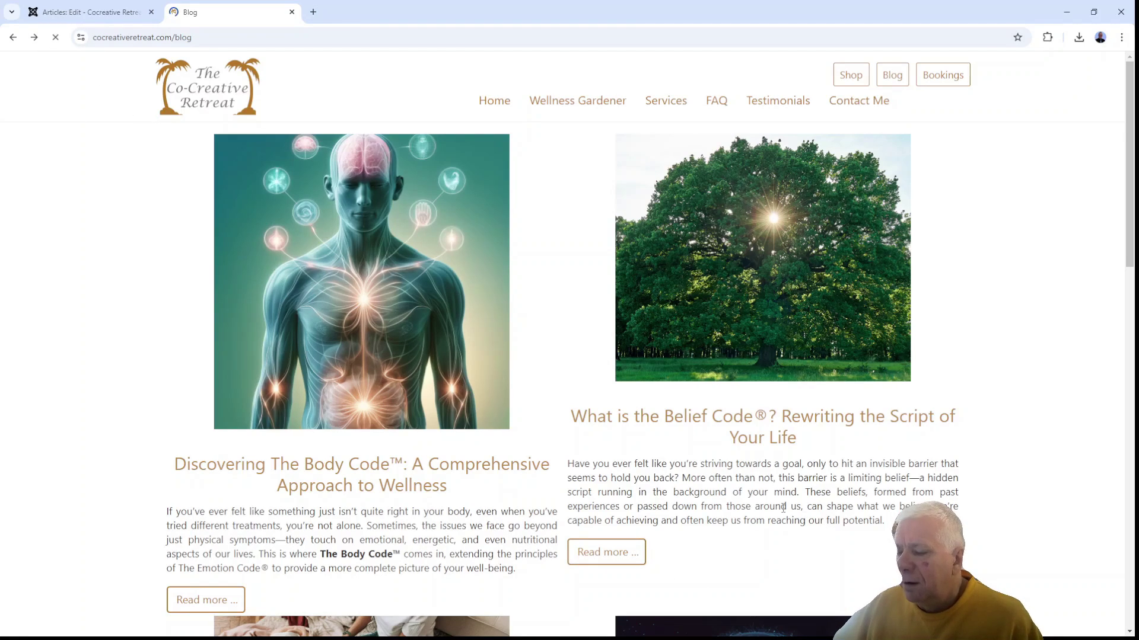
{"action": "left_click", "coordinate": [601, 555]}
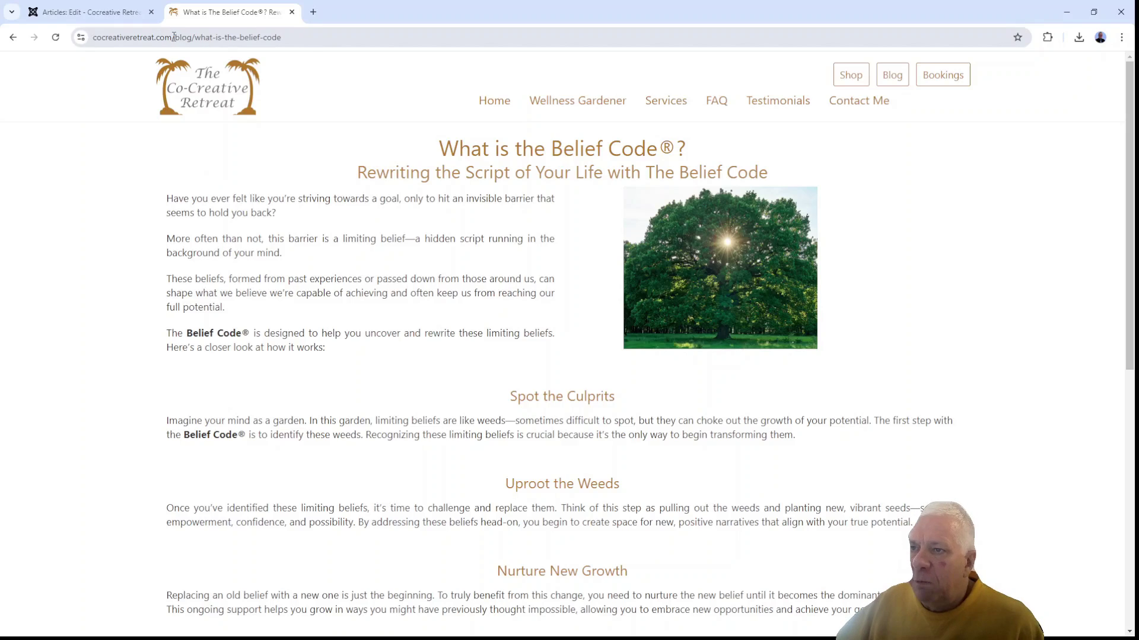
Step: Return to the Joomla administrator, save and close the article, and open the list of Main Menu items
{"action": "left_click", "coordinate": [84, 17]}
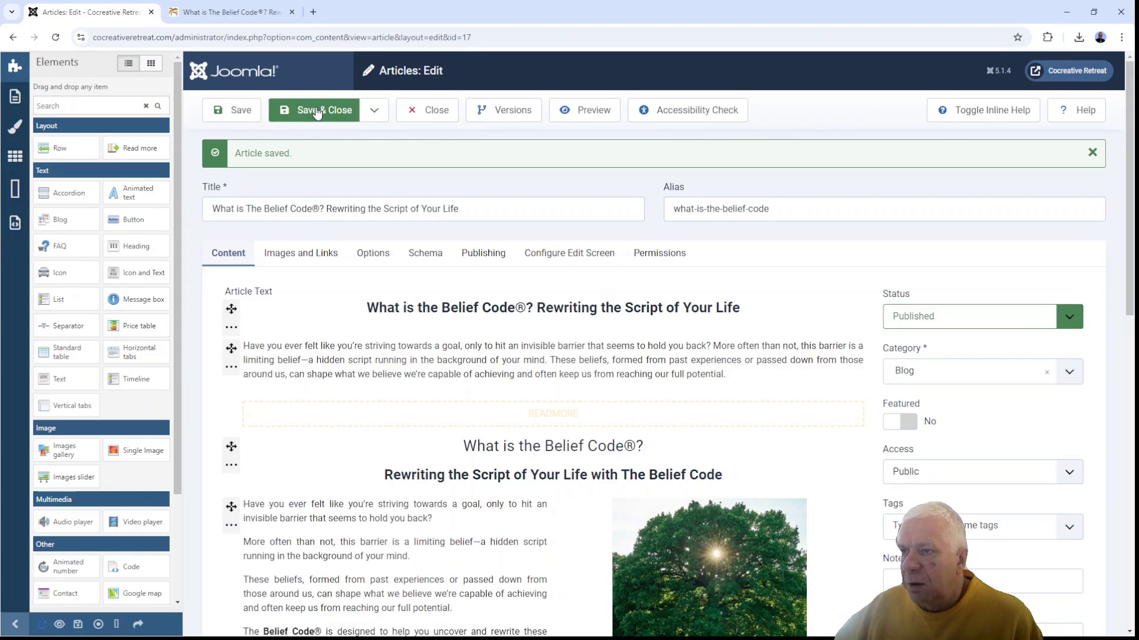
{"action": "left_click", "coordinate": [316, 113]}
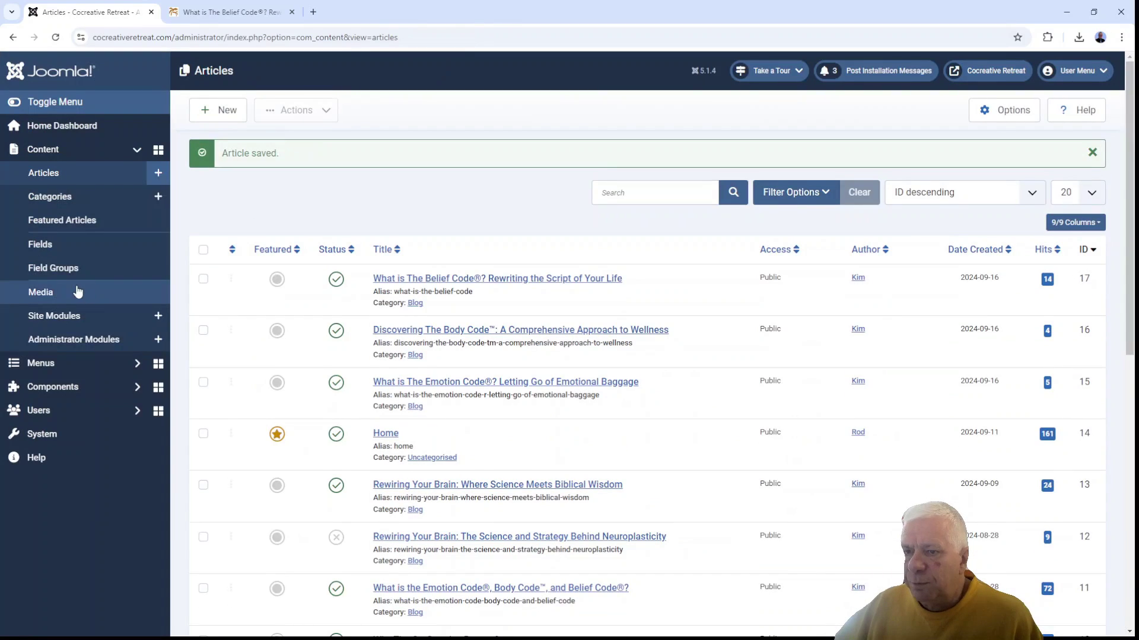
{"action": "left_click", "coordinate": [51, 366]}
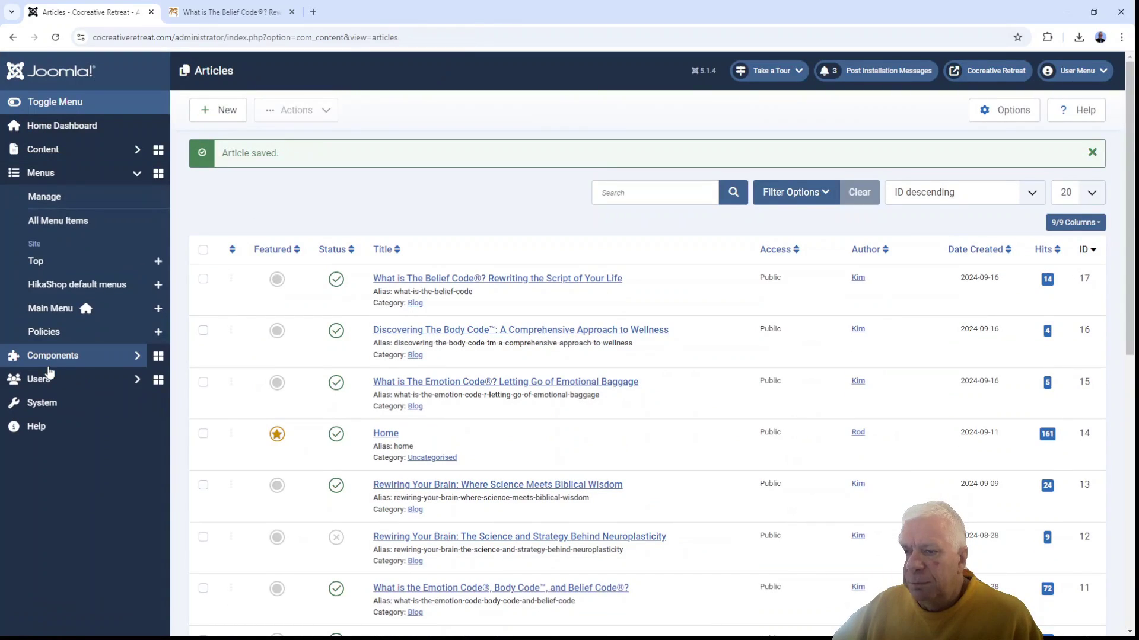
{"action": "left_click", "coordinate": [55, 310]}
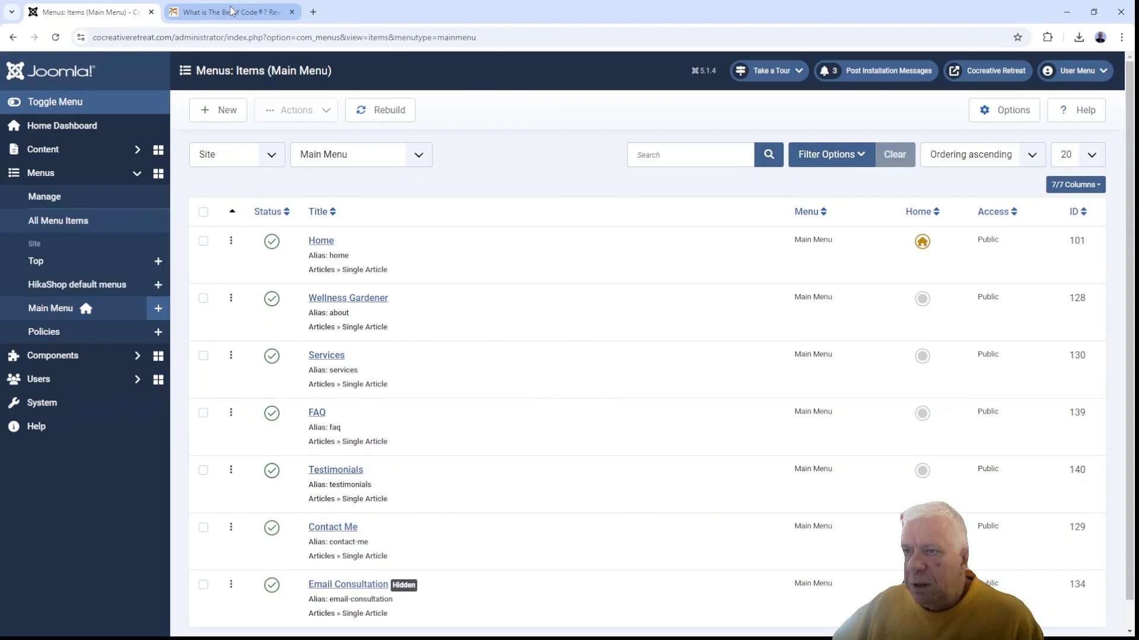
{"action": "left_click", "coordinate": [231, 11]}
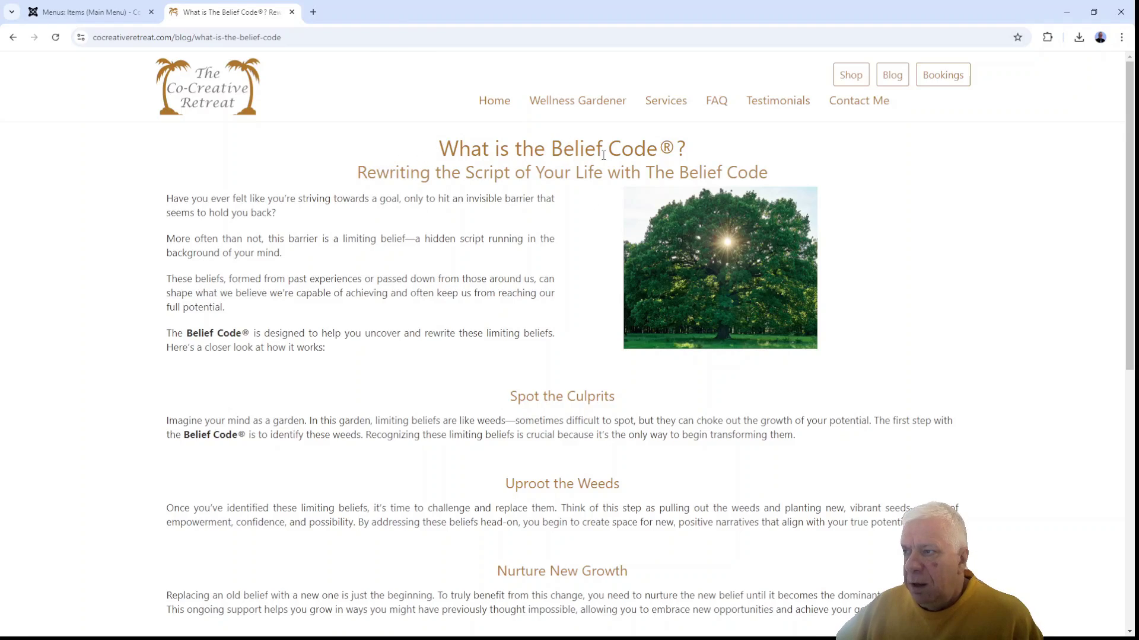
{"action": "left_click", "coordinate": [89, 13]}
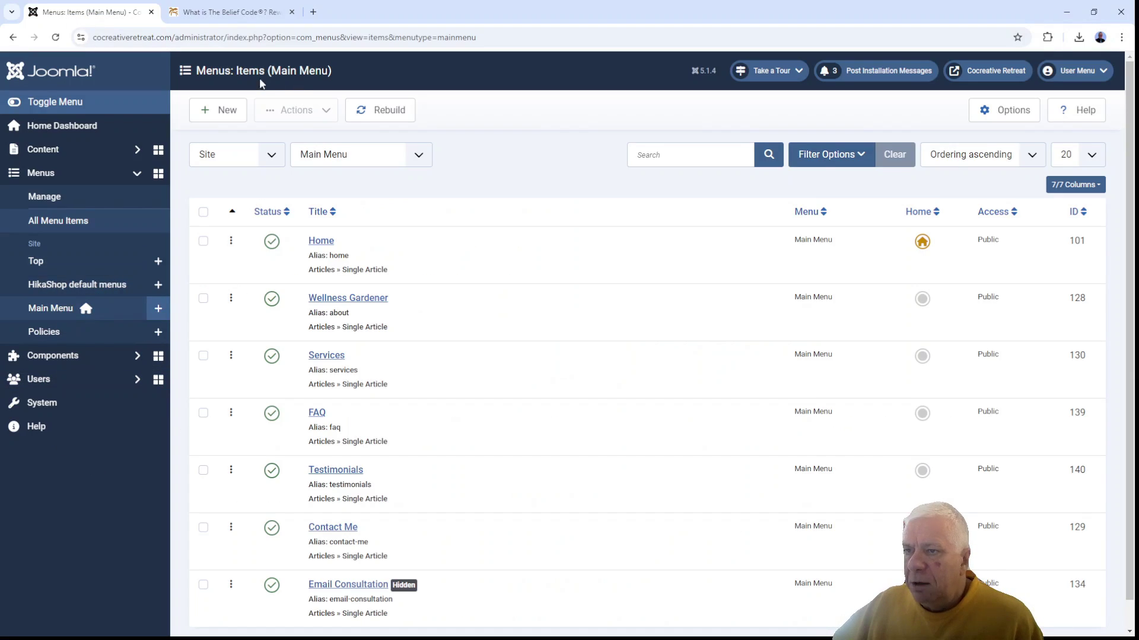
Step: Start a Main Menu item titled The Belief Code as a Single Article linked to "What is The Belief Code®? Rewriting the Script of Your Life"
{"action": "left_click", "coordinate": [232, 108]}
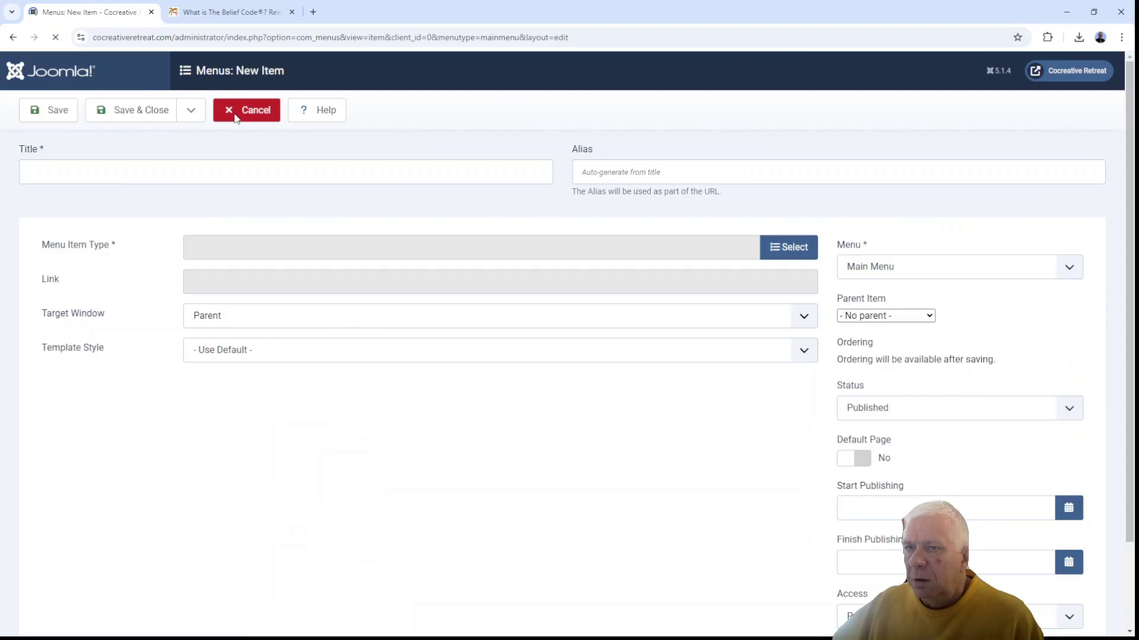
{"action": "left_click", "coordinate": [206, 167]}
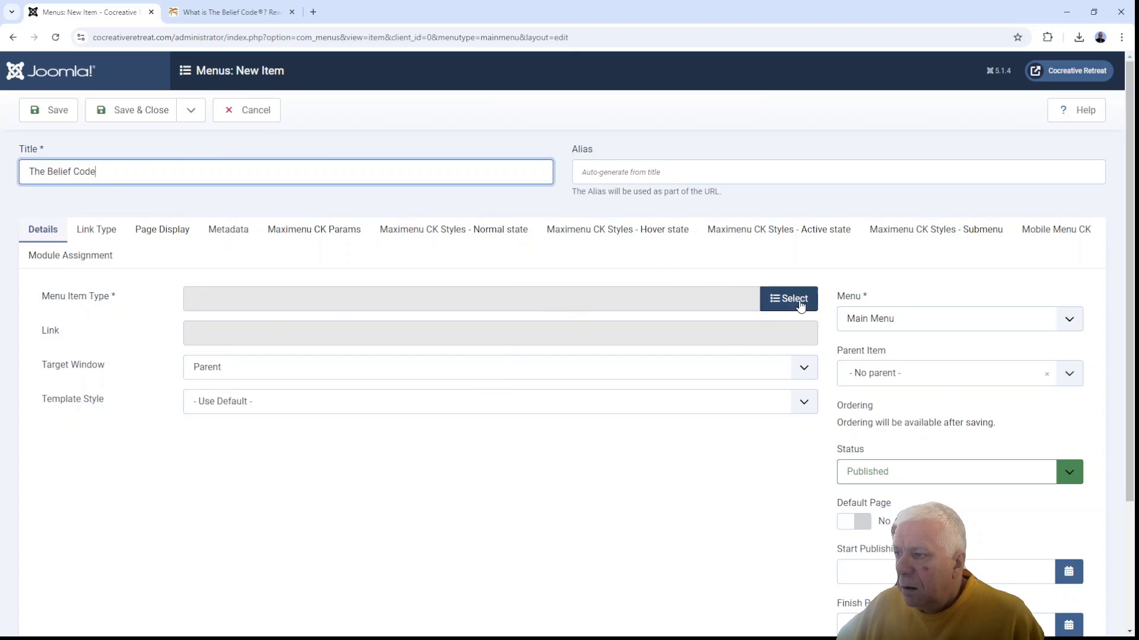
{"action": "left_click", "coordinate": [800, 304]}
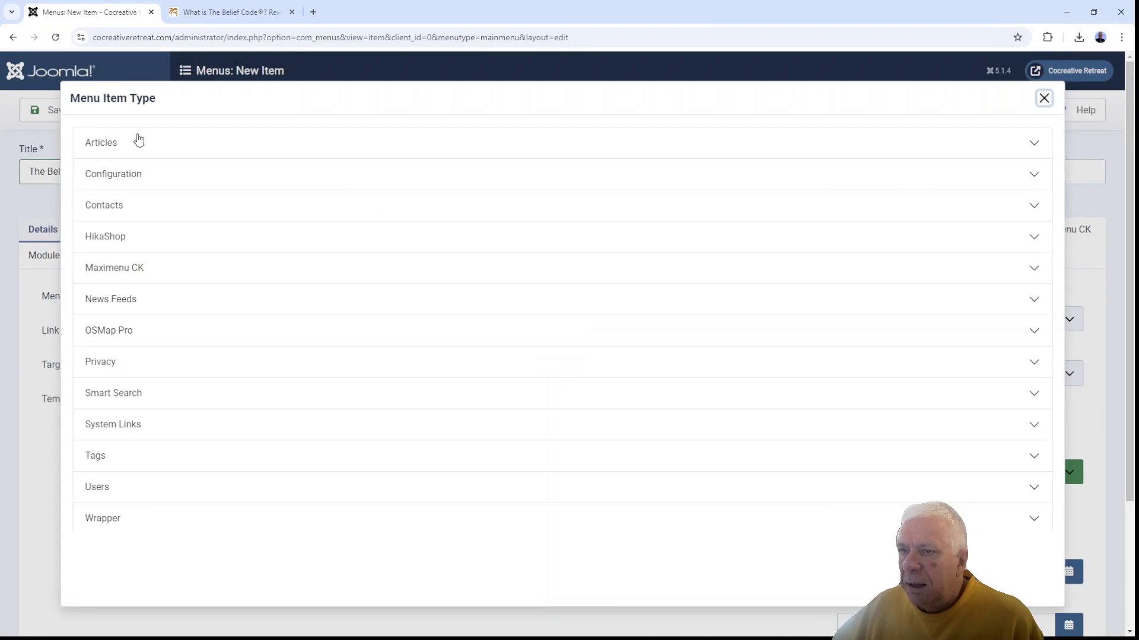
{"action": "left_click", "coordinate": [110, 146]}
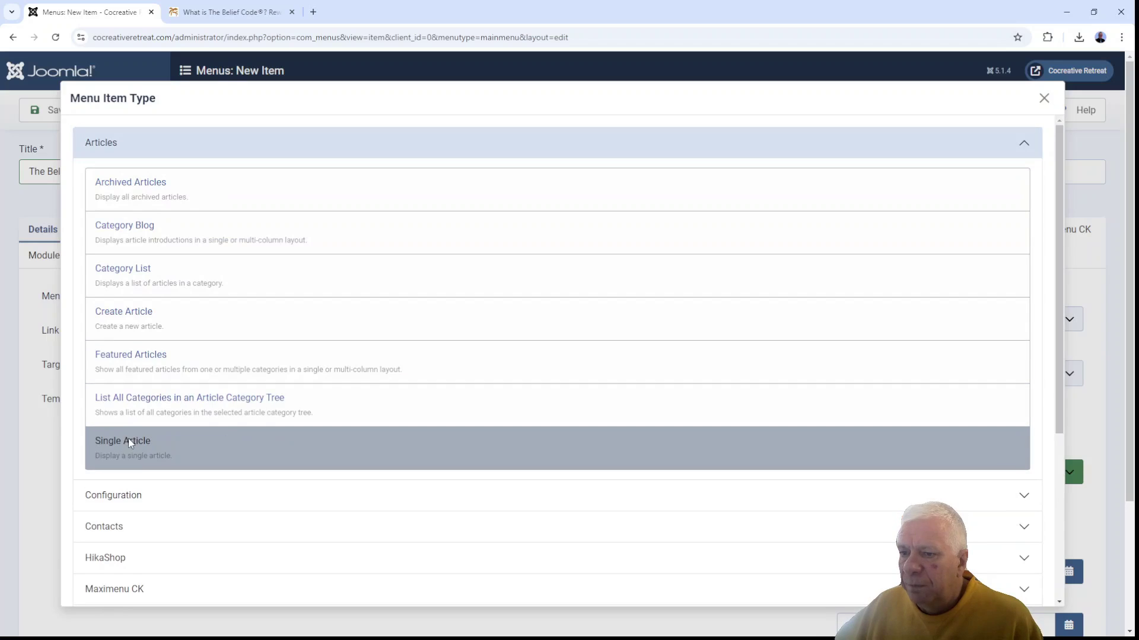
{"action": "left_click", "coordinate": [127, 444]}
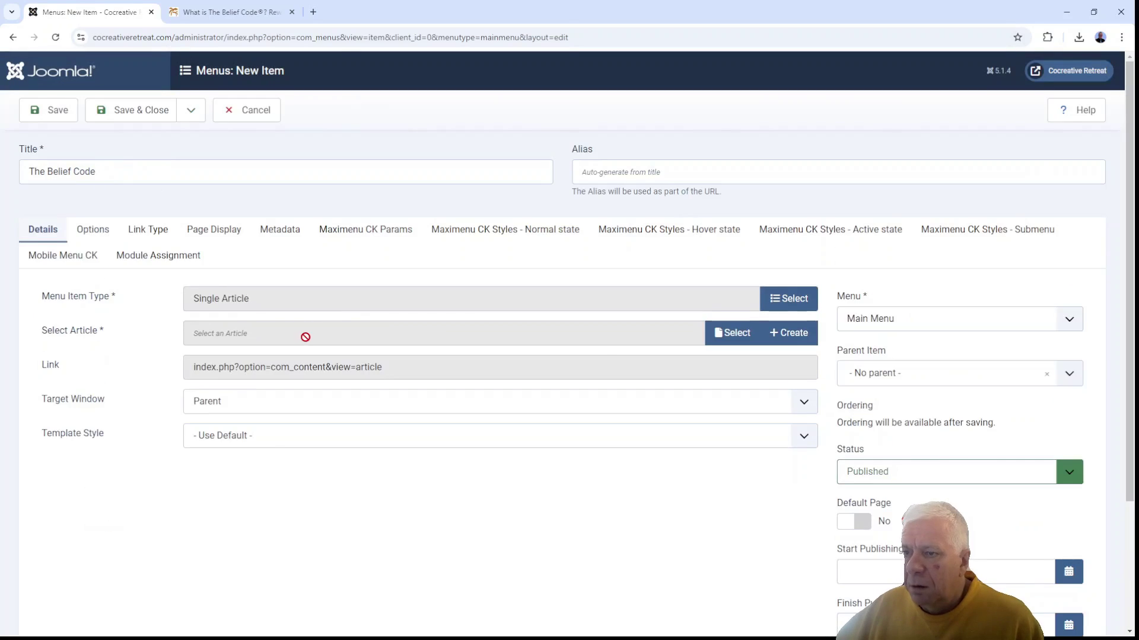
{"action": "left_click", "coordinate": [735, 336]}
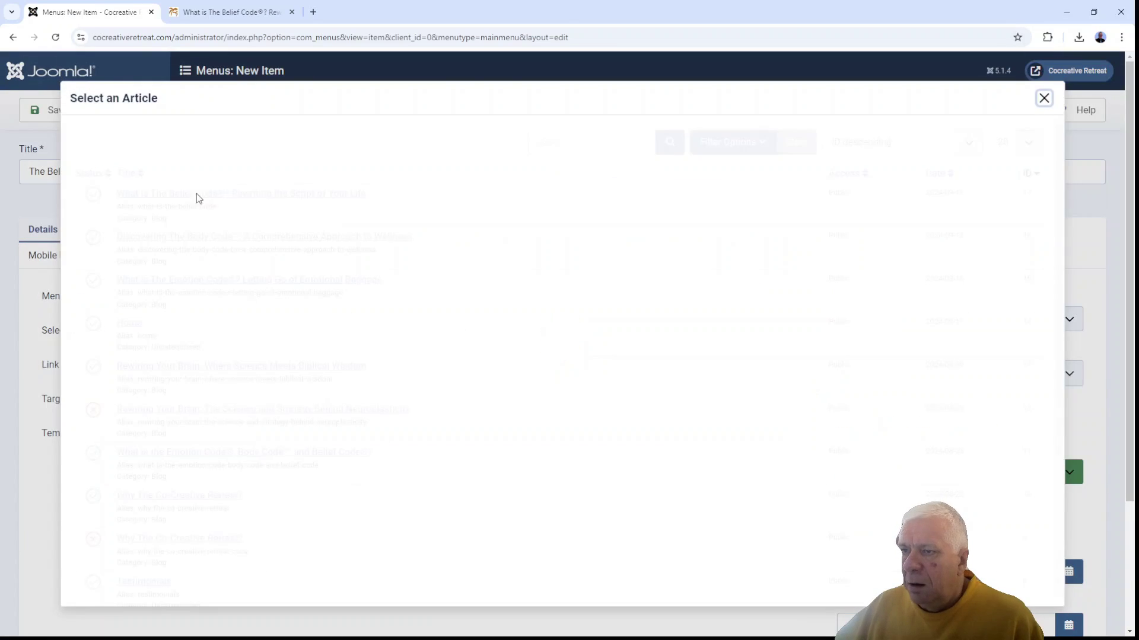
{"action": "left_click", "coordinate": [231, 196]}
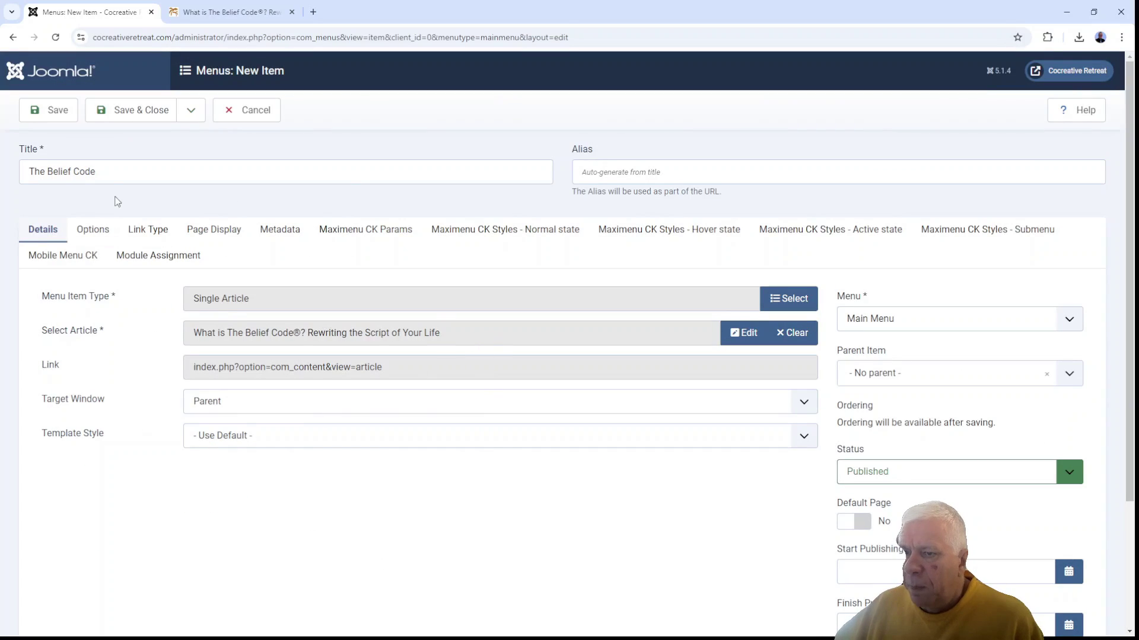
Step: Set the new menu item's Display in Menu option to No, then save and close the item
{"action": "left_click", "coordinate": [159, 236]}
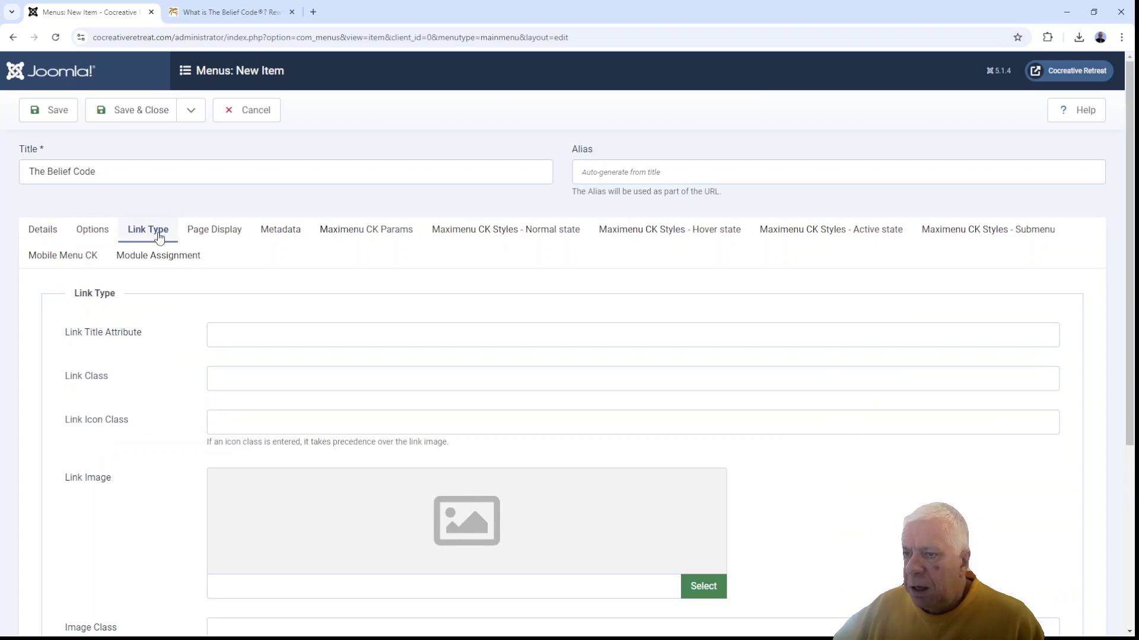
{"action": "scroll", "coordinate": [155, 421], "scroll_direction": "down", "scroll_amount": 5}
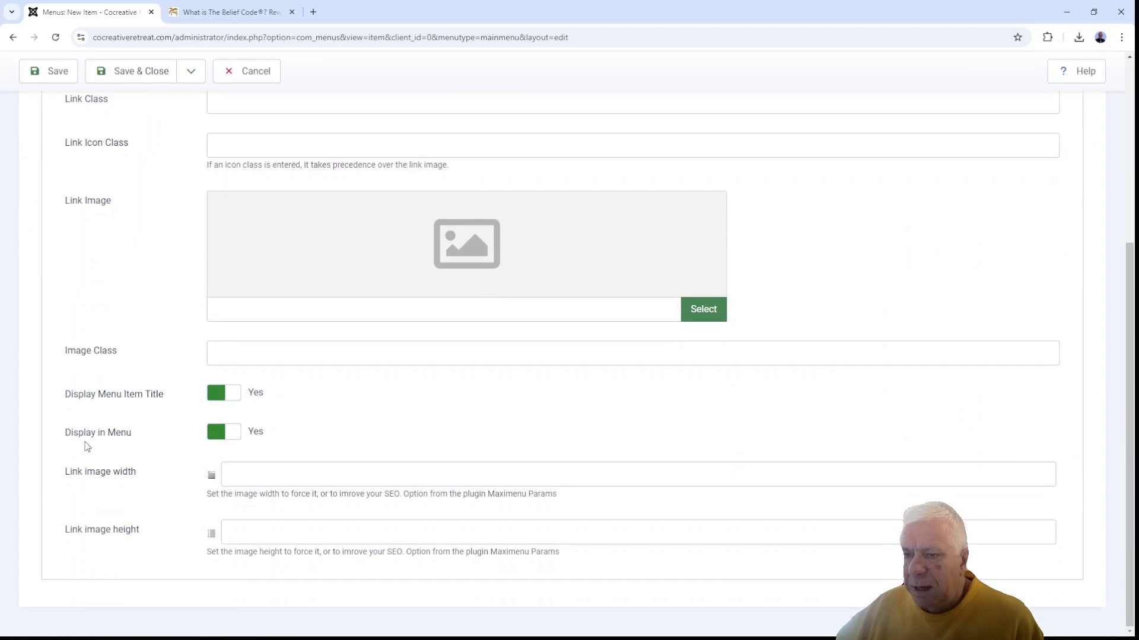
{"action": "left_click", "coordinate": [233, 439]}
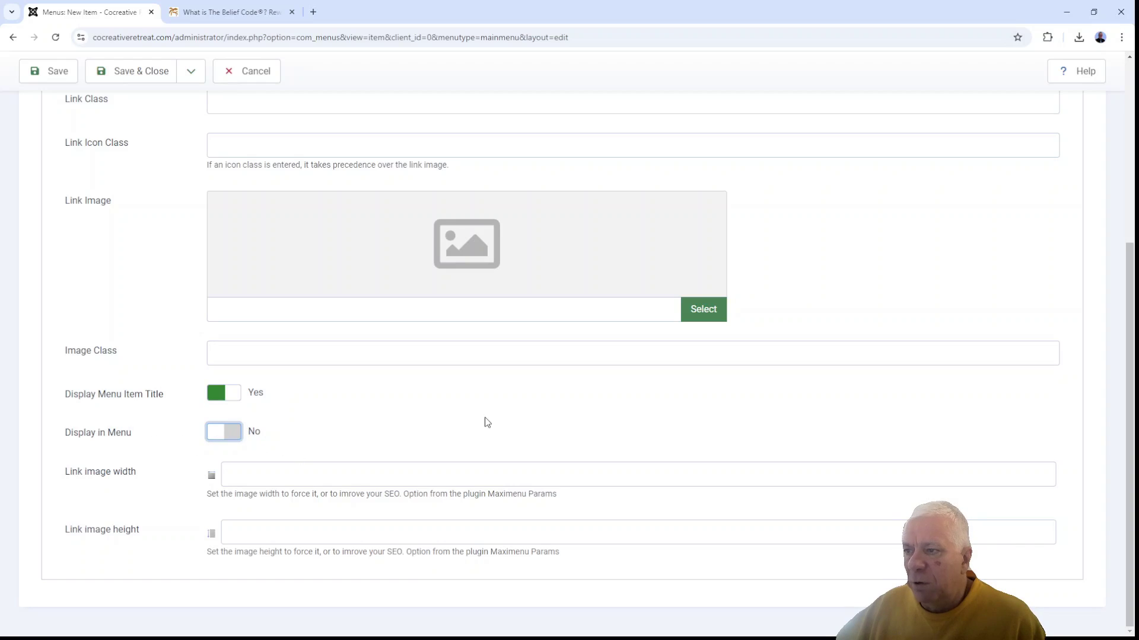
{"action": "scroll", "coordinate": [198, 300], "scroll_direction": "up", "scroll_amount": 5}
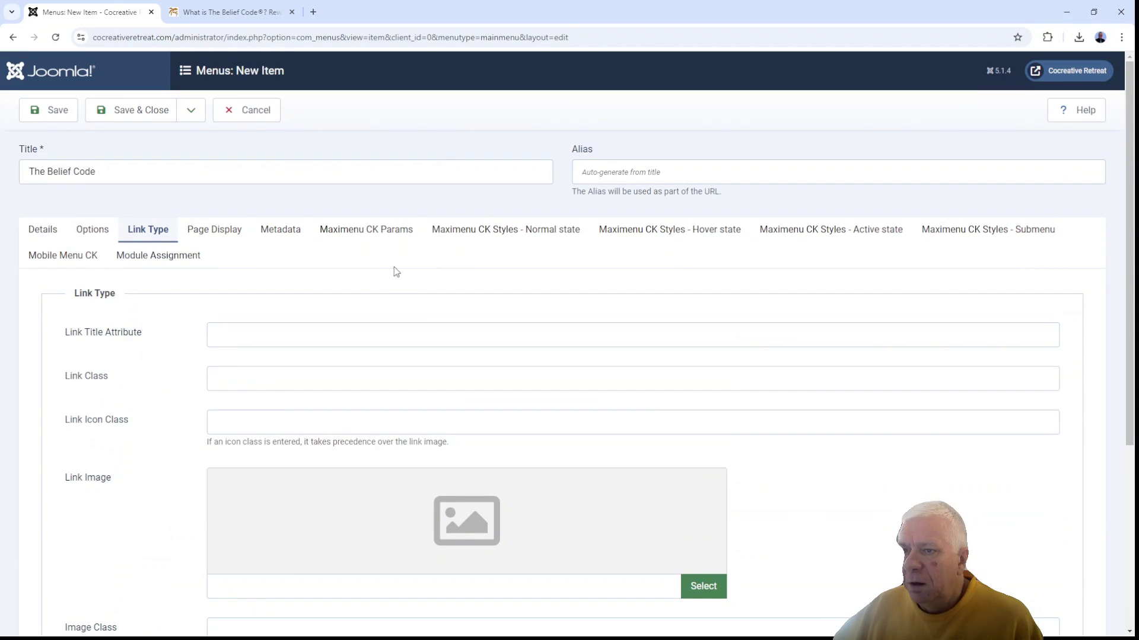
{"action": "left_click", "coordinate": [144, 113]}
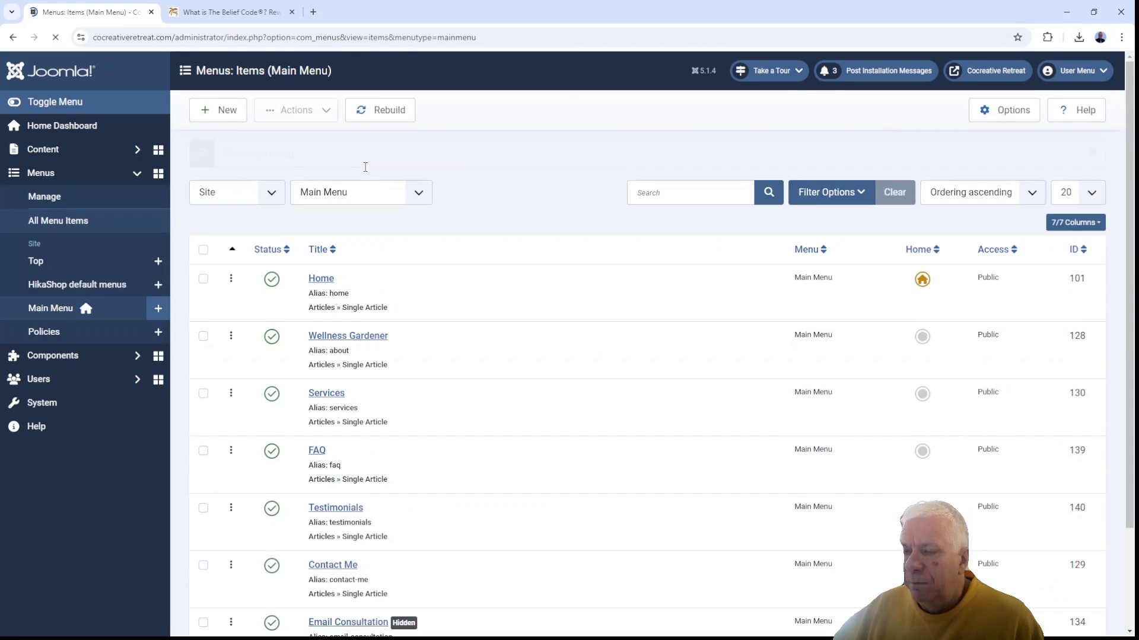
Step: Switch to the live site and reload the Belief Code article page to check its navigation menu and URL
{"action": "left_click", "coordinate": [240, 13]}
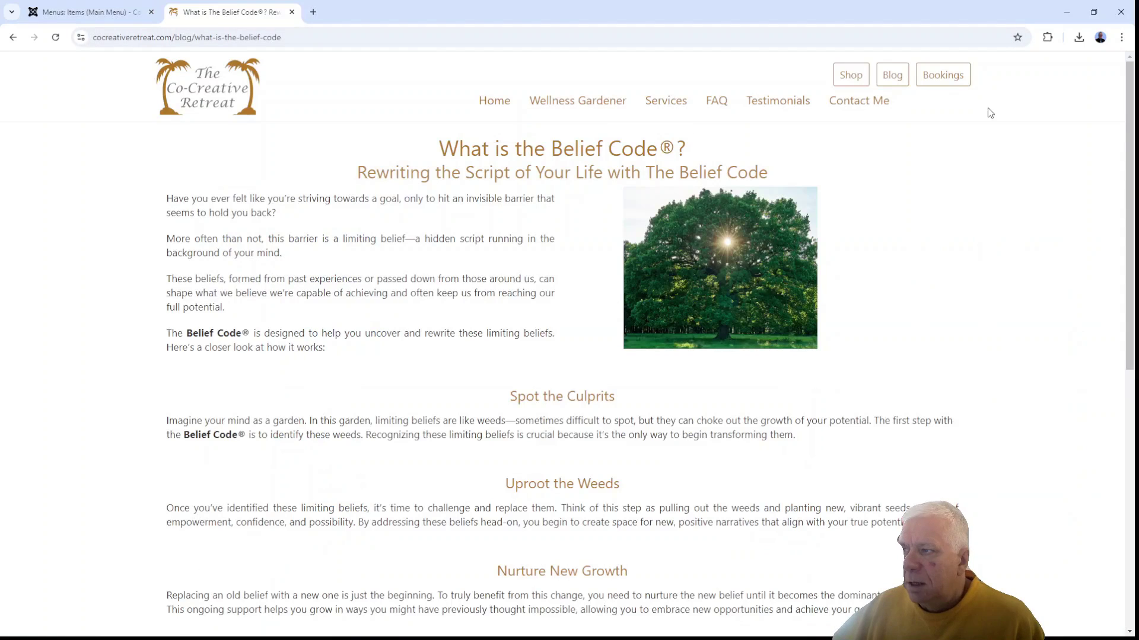
{"action": "left_click", "coordinate": [56, 37]}
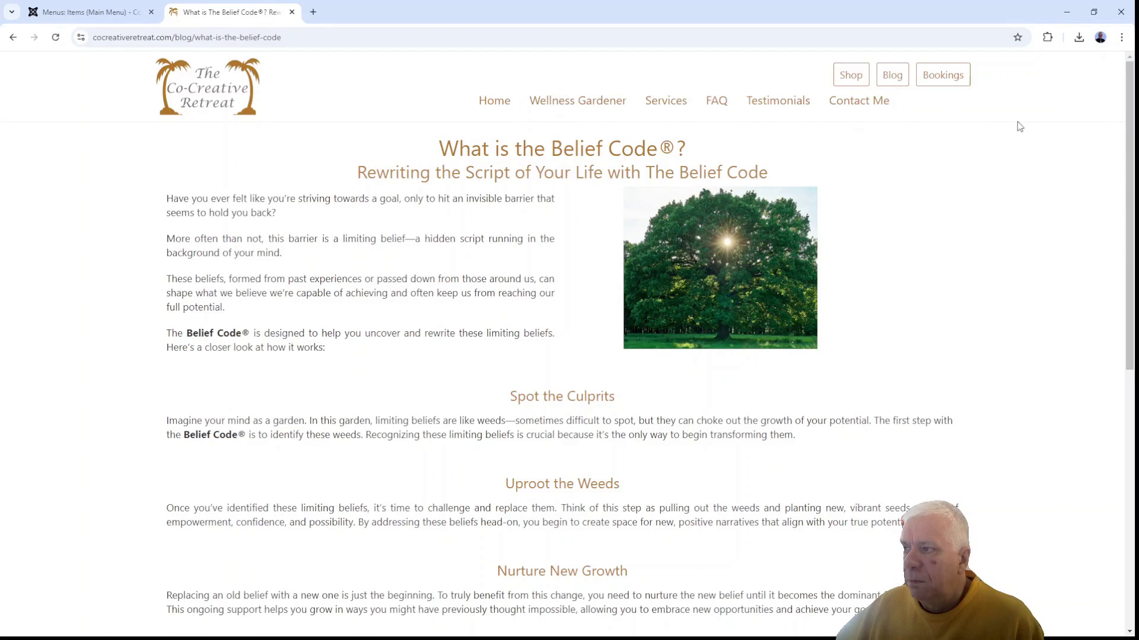
Step: Return to the Joomla administrator and open the article "What is The Belief Code®? Rewriting the Script of Your Life" for editing
{"action": "left_click", "coordinate": [82, 13]}
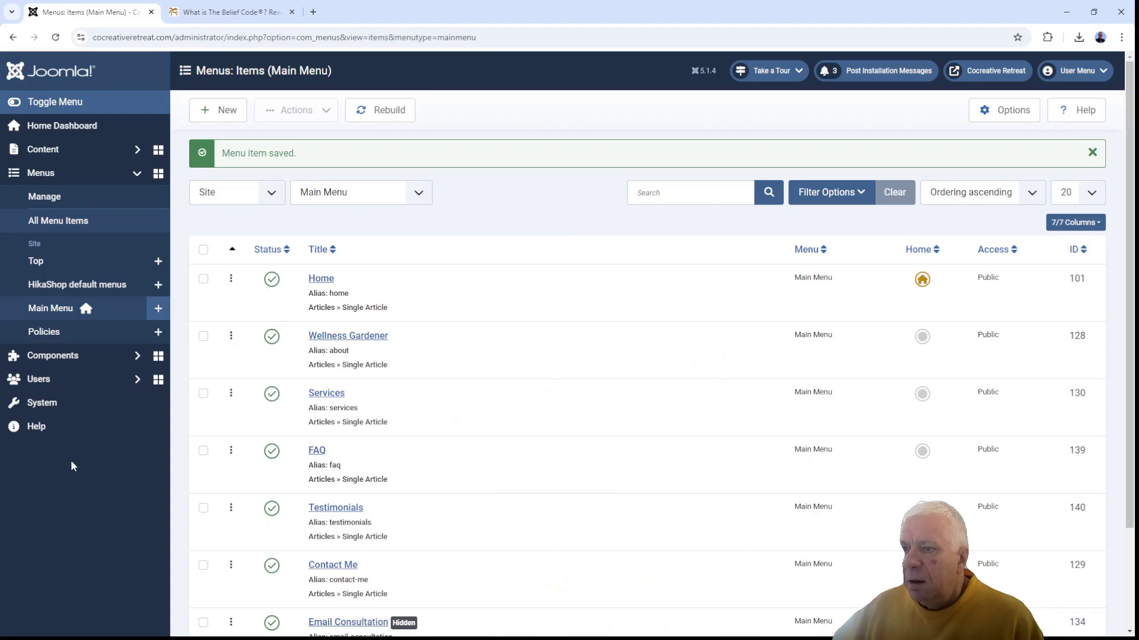
{"action": "left_click", "coordinate": [43, 151]}
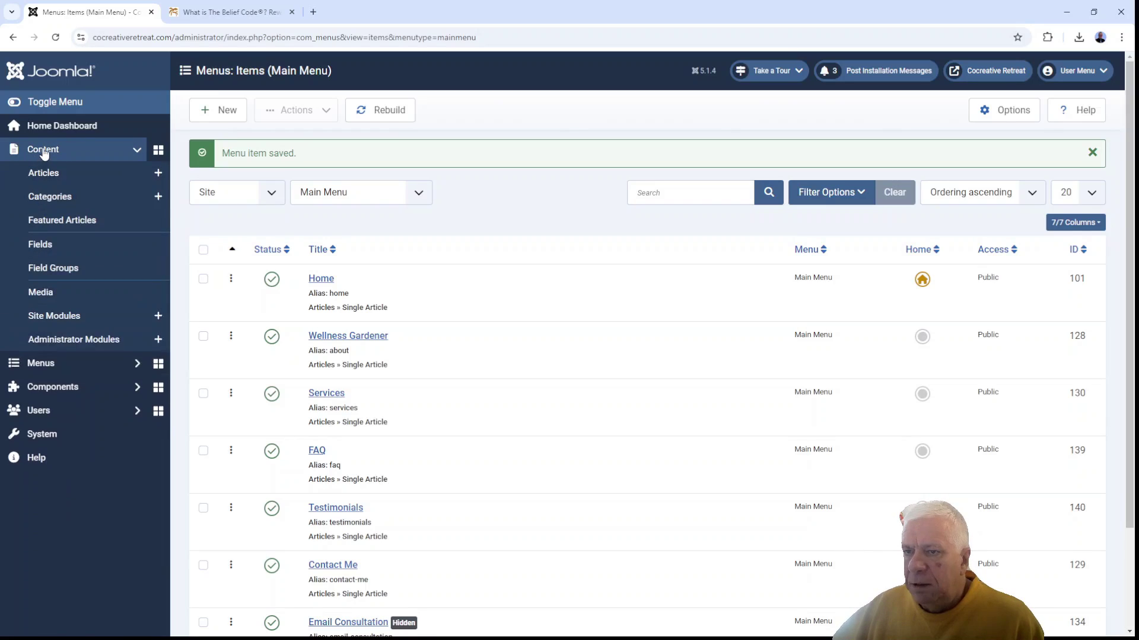
{"action": "left_click", "coordinate": [53, 175]}
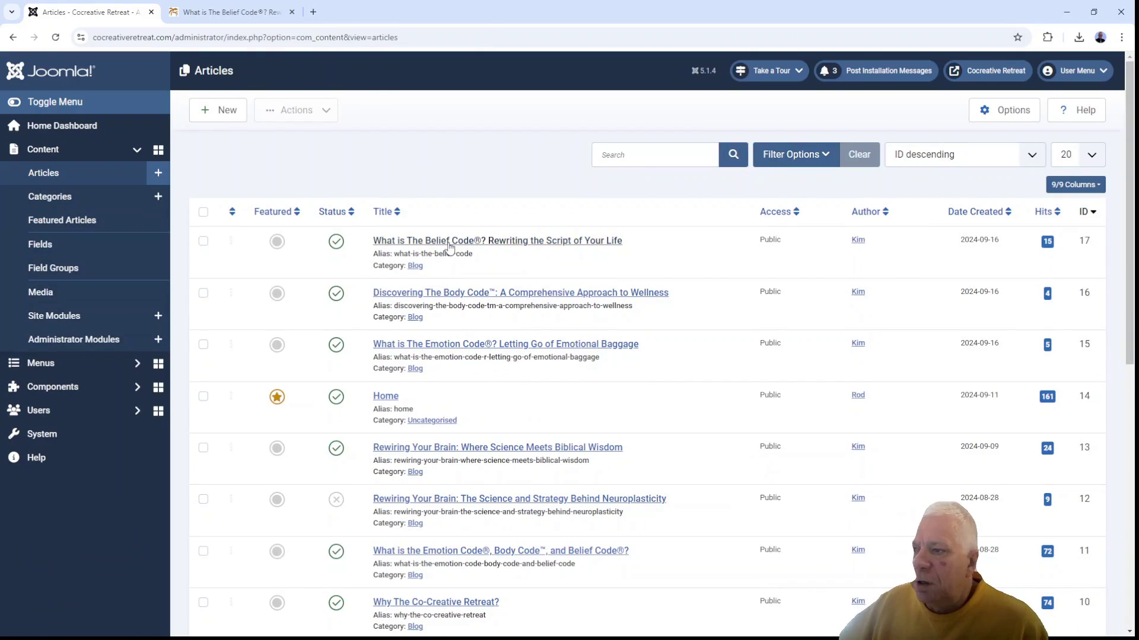
{"action": "left_click", "coordinate": [515, 243]}
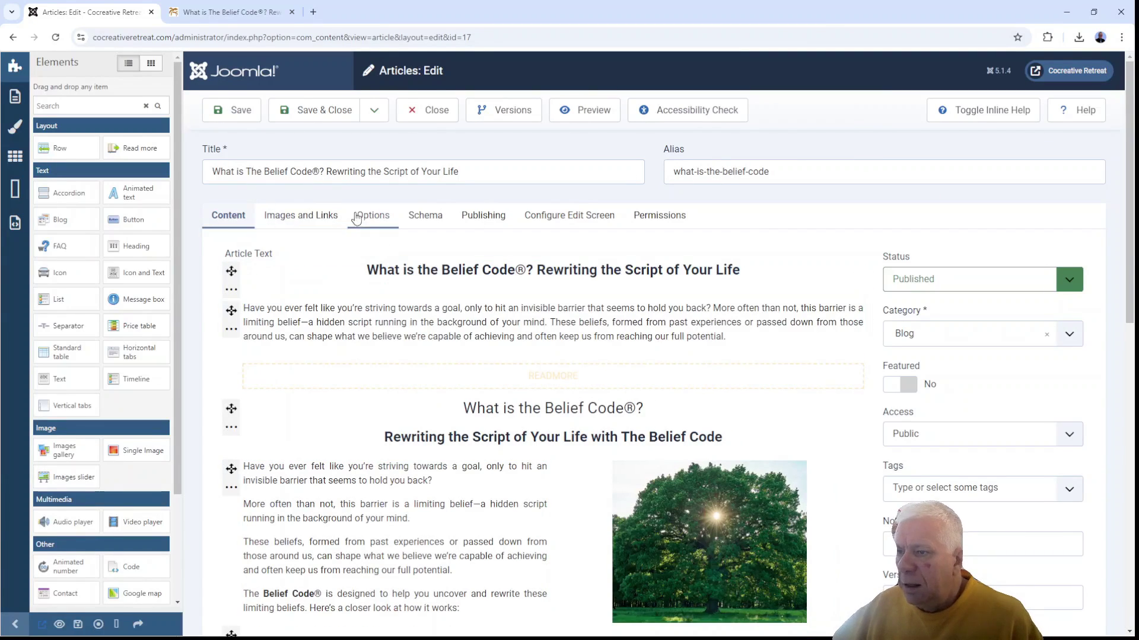
Step: Set the article's canonical URL to /the-belief-code in its publishing settings, save the article and switch to the live page
{"action": "left_click", "coordinate": [481, 220]}
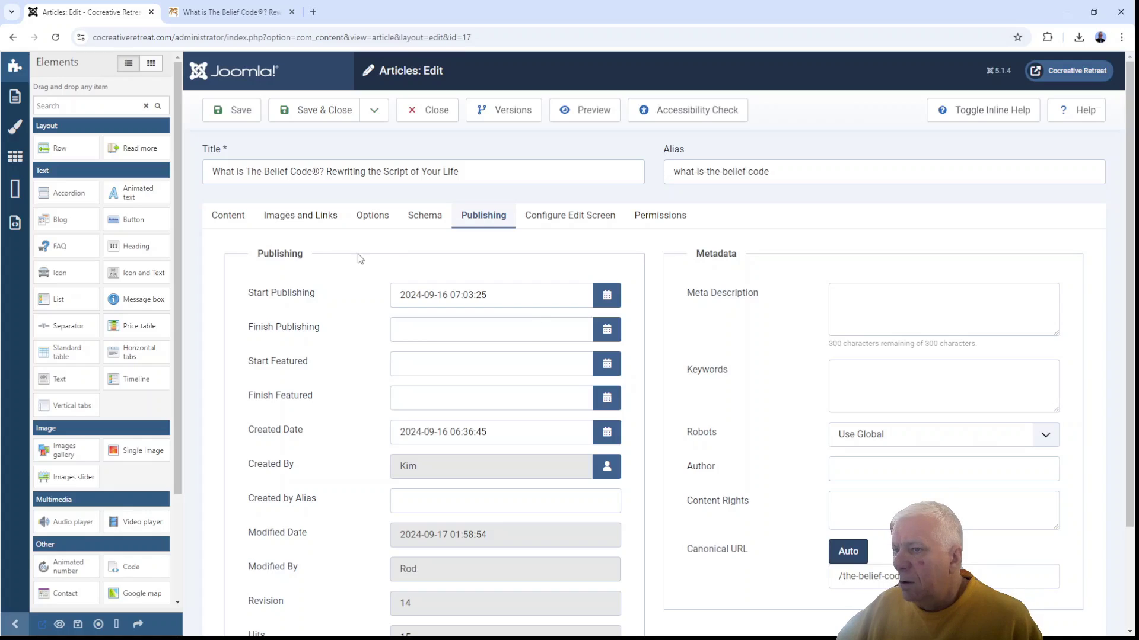
{"action": "left_click", "coordinate": [242, 112]}
{"action": "left_click", "coordinate": [242, 12]}
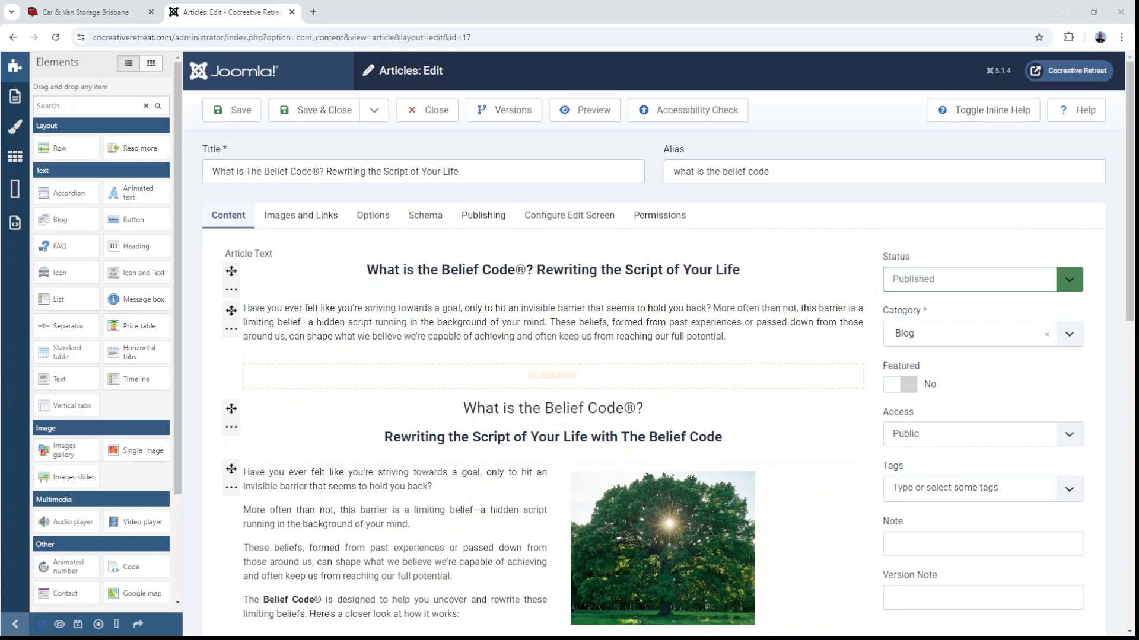
Step: Copy the article's introductory sentences from "The Belief Code® is designed to help you" to "a closer look at how it works" into its meta description
{"action": "left_click", "coordinate": [496, 217]}
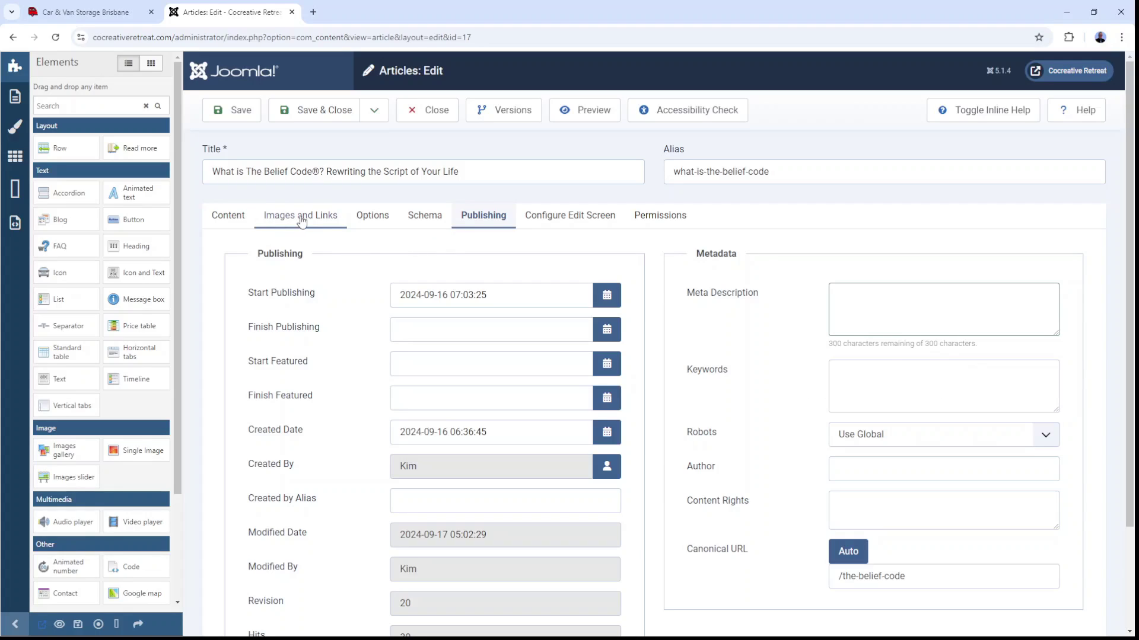
{"action": "left_click", "coordinate": [232, 220]}
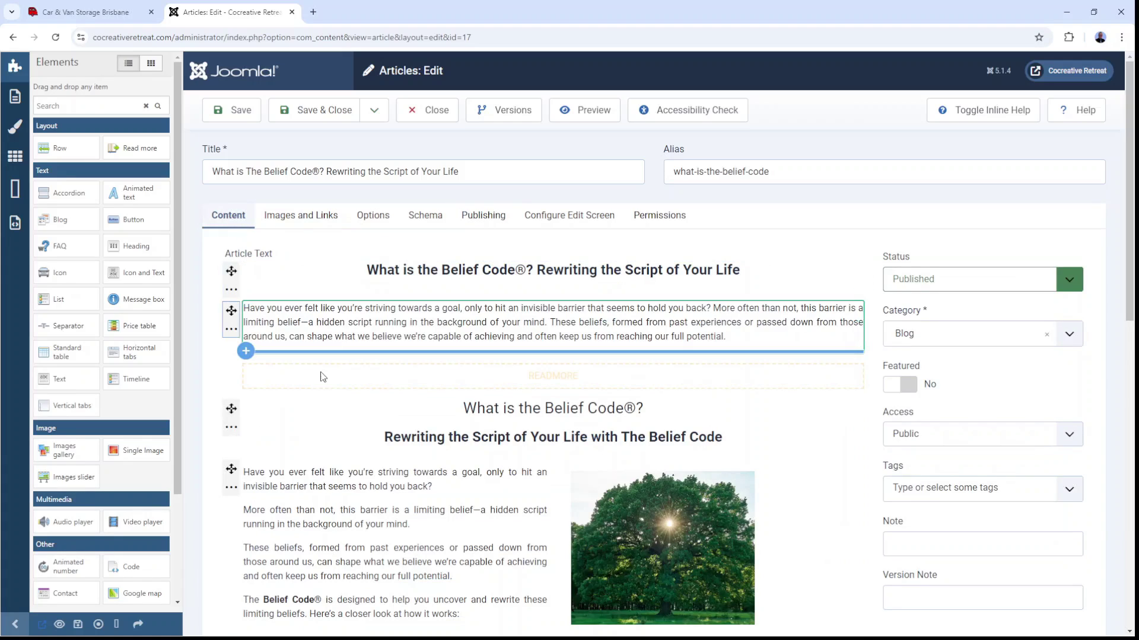
{"action": "scroll", "coordinate": [227, 514], "scroll_direction": "down", "scroll_amount": 2}
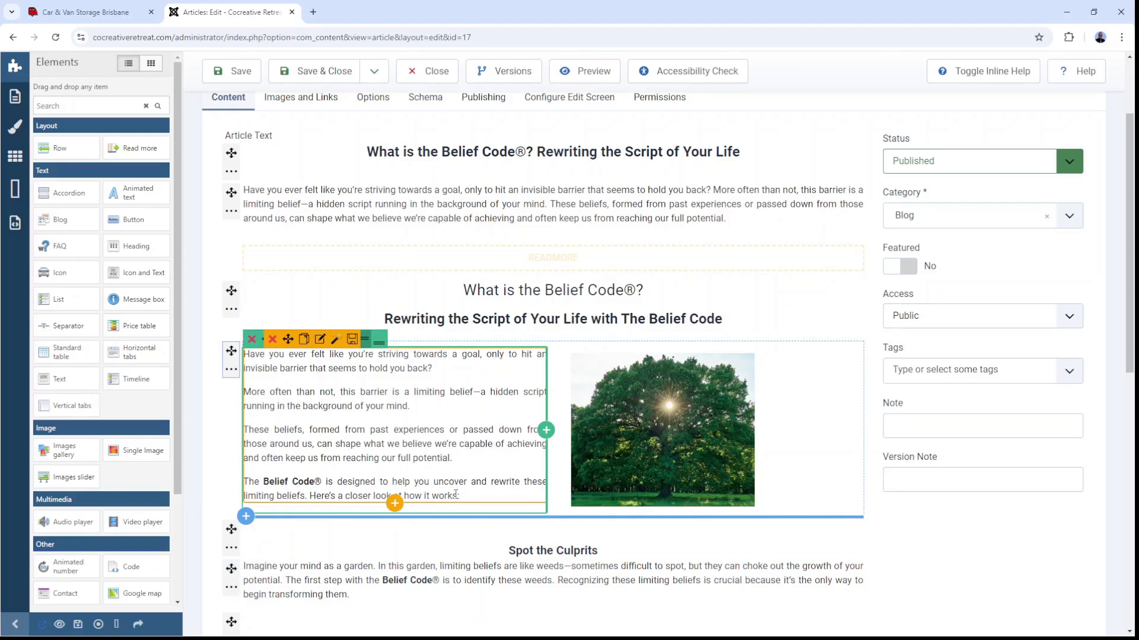
{"action": "left_click_drag", "start_coordinate": [457, 496], "coordinate": [244, 482]}
{"action": "key", "text": "ctrl+c"}
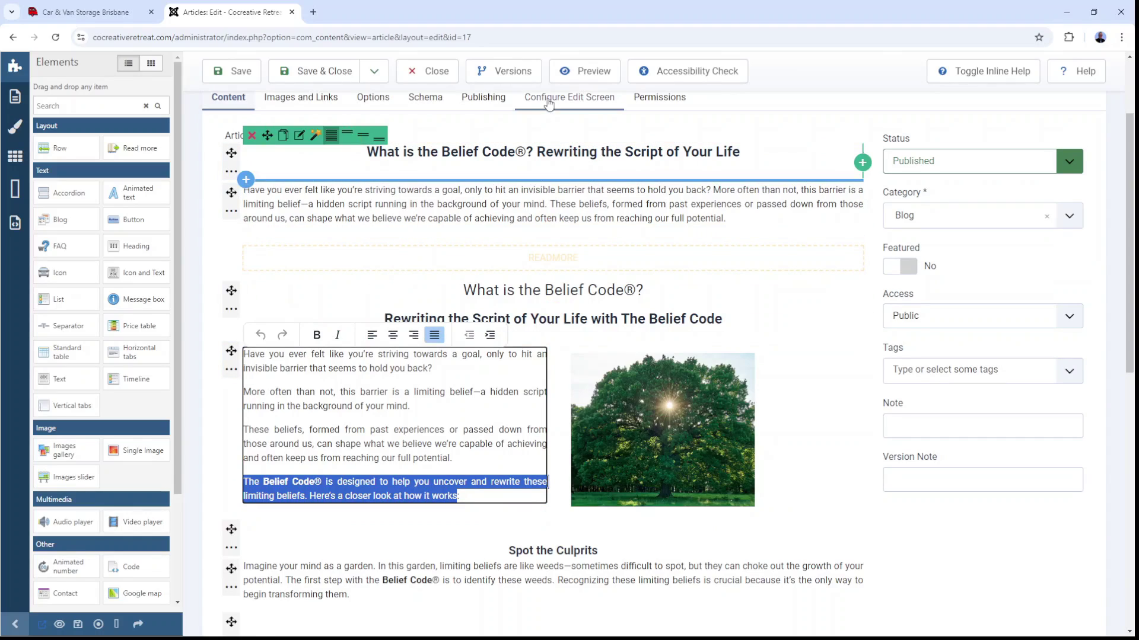
{"action": "left_click", "coordinate": [483, 100]}
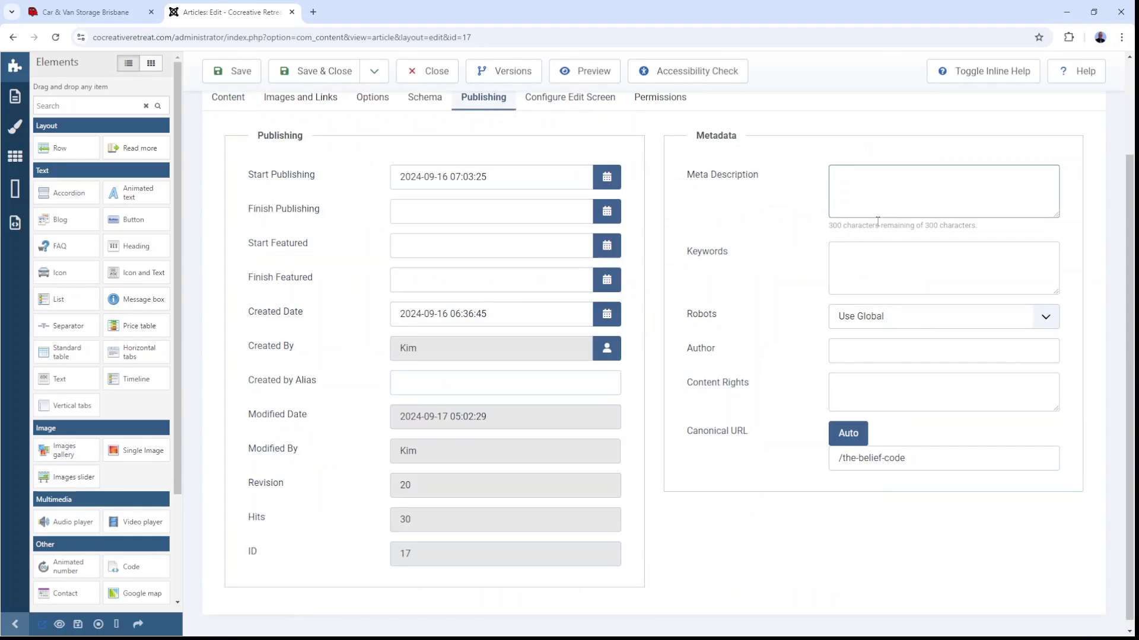
{"action": "left_click", "coordinate": [865, 183]}
{"action": "key", "text": "ctrl+v"}
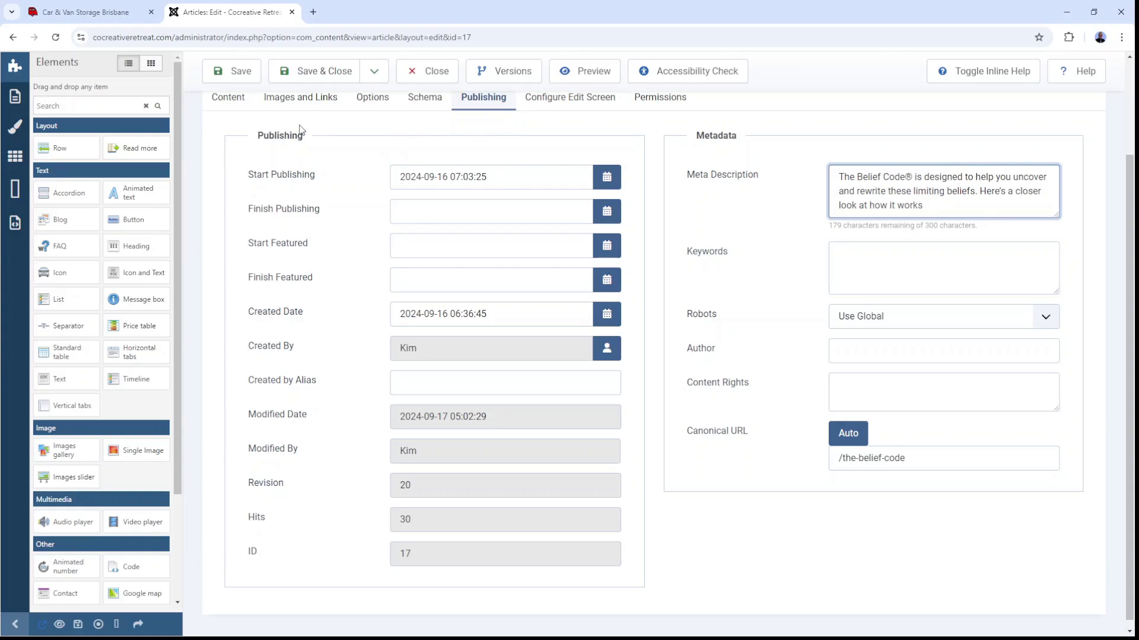
Step: Give the tree image in the article the alt attribute "The Belief Code" and close its settings
{"action": "left_click", "coordinate": [226, 105]}
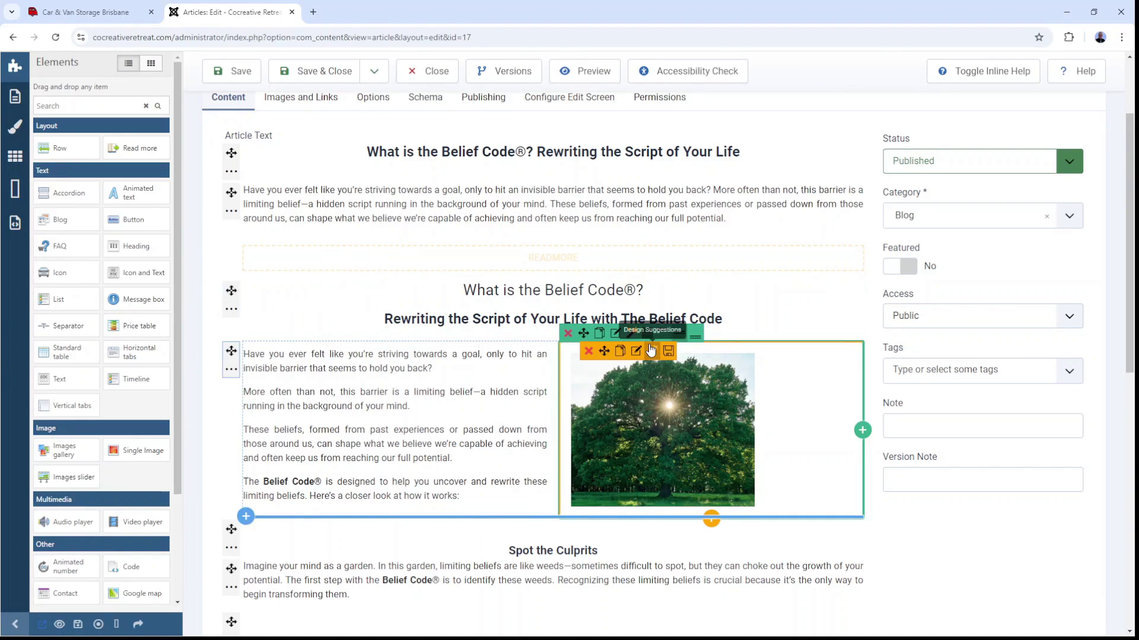
{"action": "left_click", "coordinate": [636, 353]}
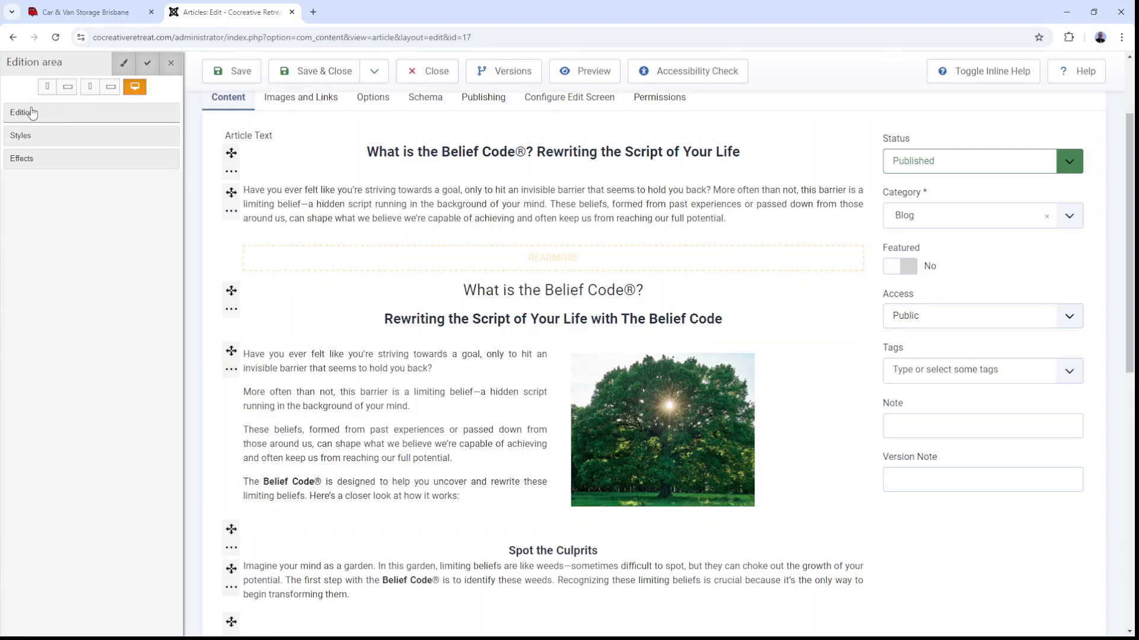
{"action": "left_click", "coordinate": [29, 114]}
{"action": "left_click", "coordinate": [28, 134]}
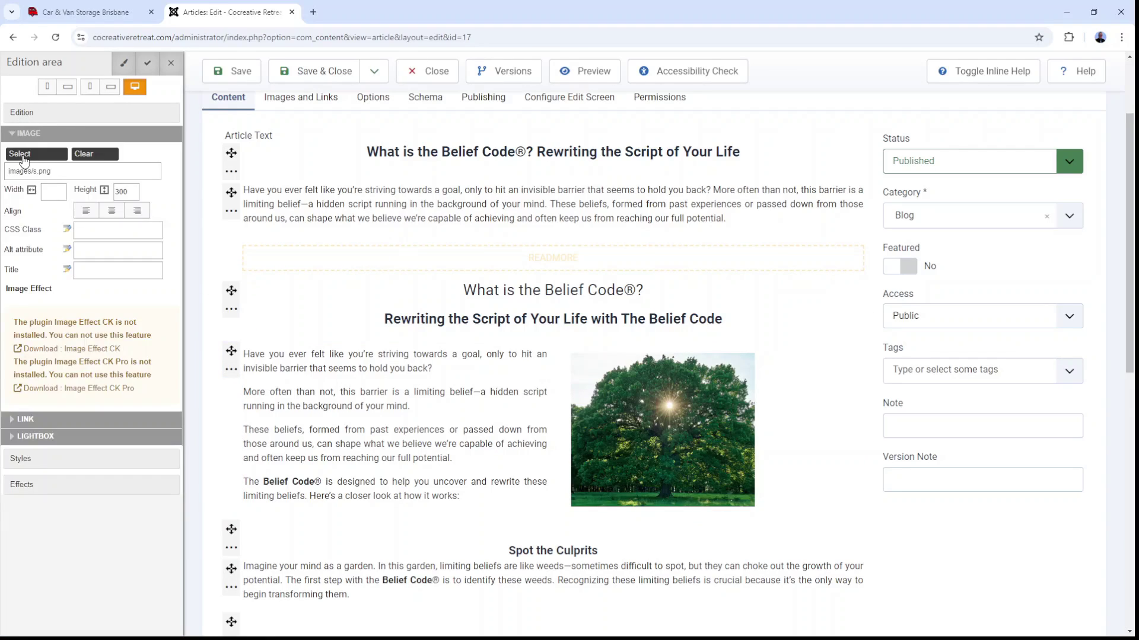
{"action": "left_click", "coordinate": [98, 251]}
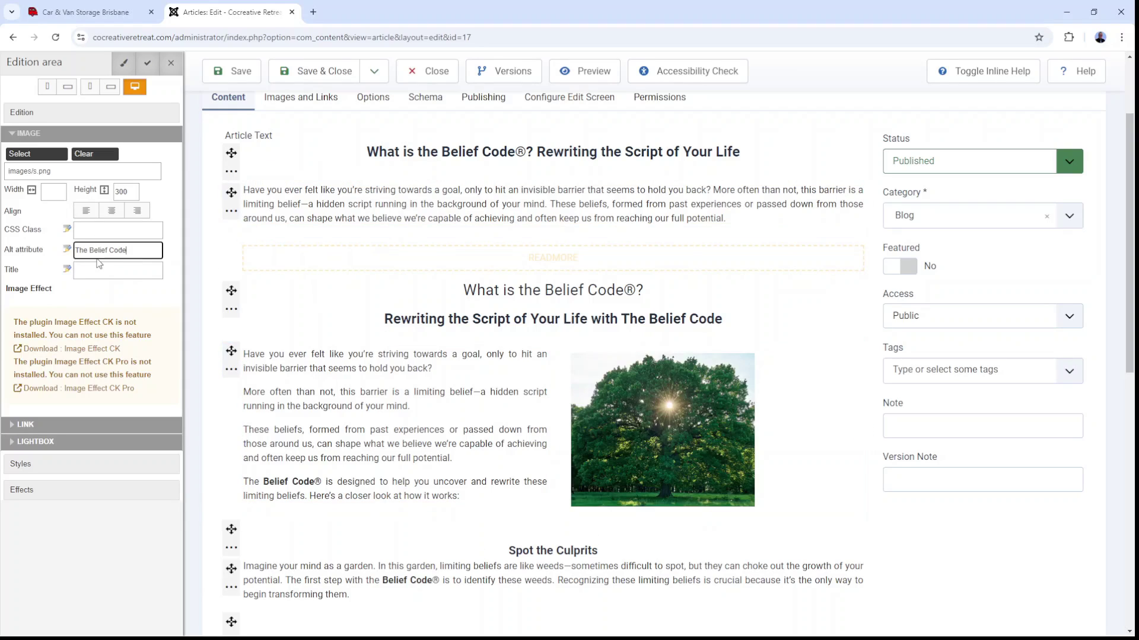
{"action": "left_click", "coordinate": [171, 63]}
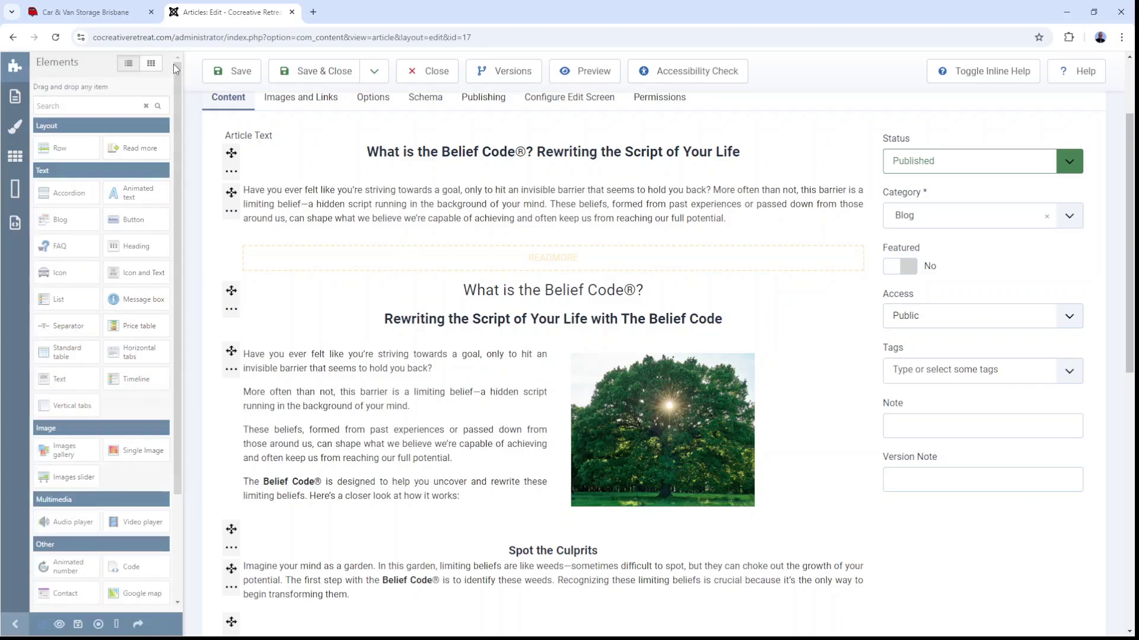
Step: Check the remaining article content down to the Bookings link and save the article
{"action": "scroll", "coordinate": [568, 290], "scroll_direction": "down", "scroll_amount": 4}
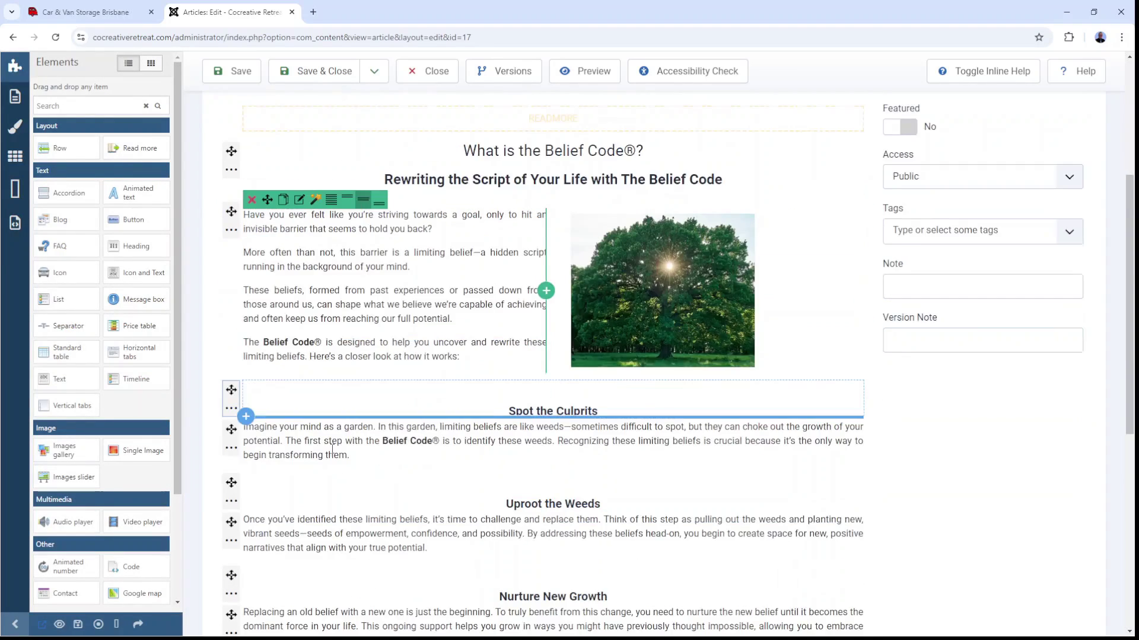
{"action": "scroll", "coordinate": [445, 356], "scroll_direction": "down", "scroll_amount": 3}
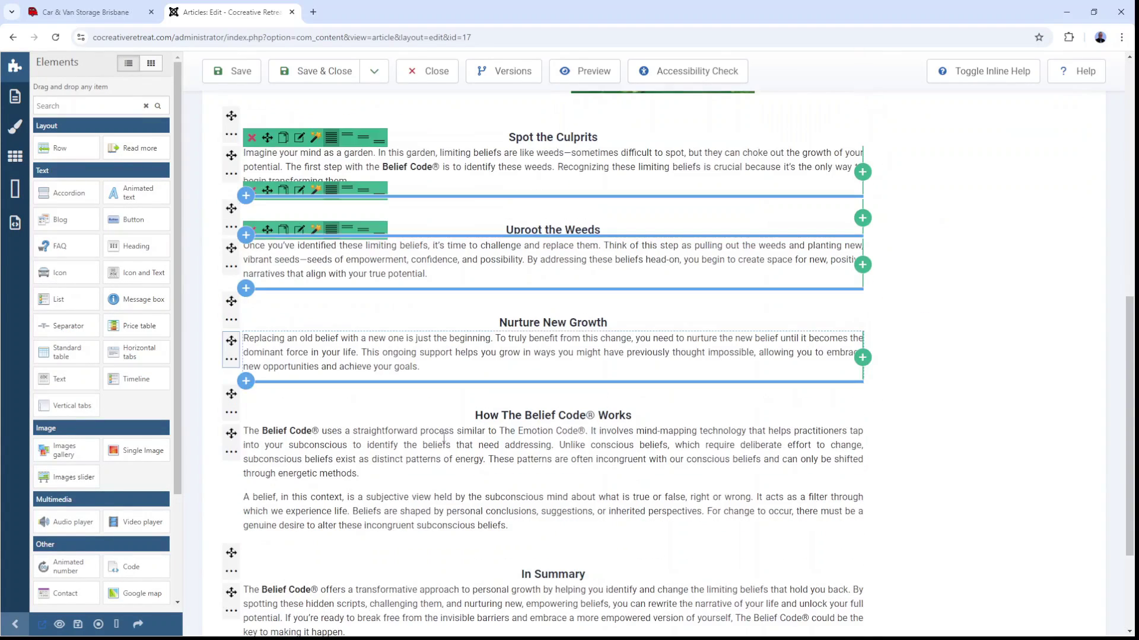
{"action": "scroll", "coordinate": [445, 444], "scroll_direction": "down", "scroll_amount": 3}
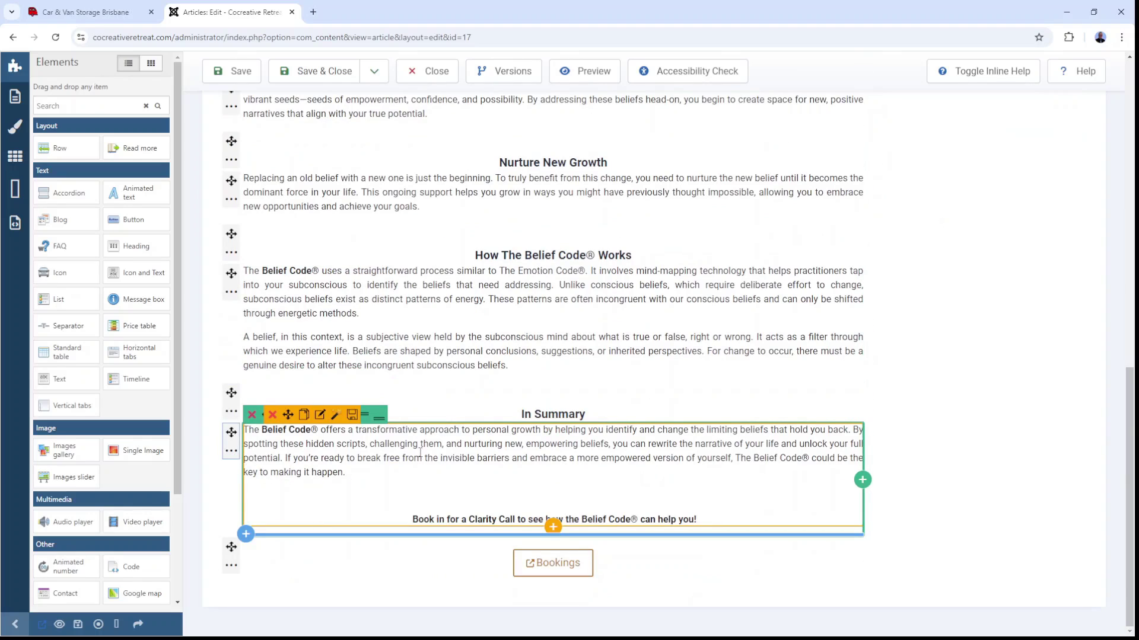
{"action": "scroll", "coordinate": [420, 452], "scroll_direction": "up", "scroll_amount": 12}
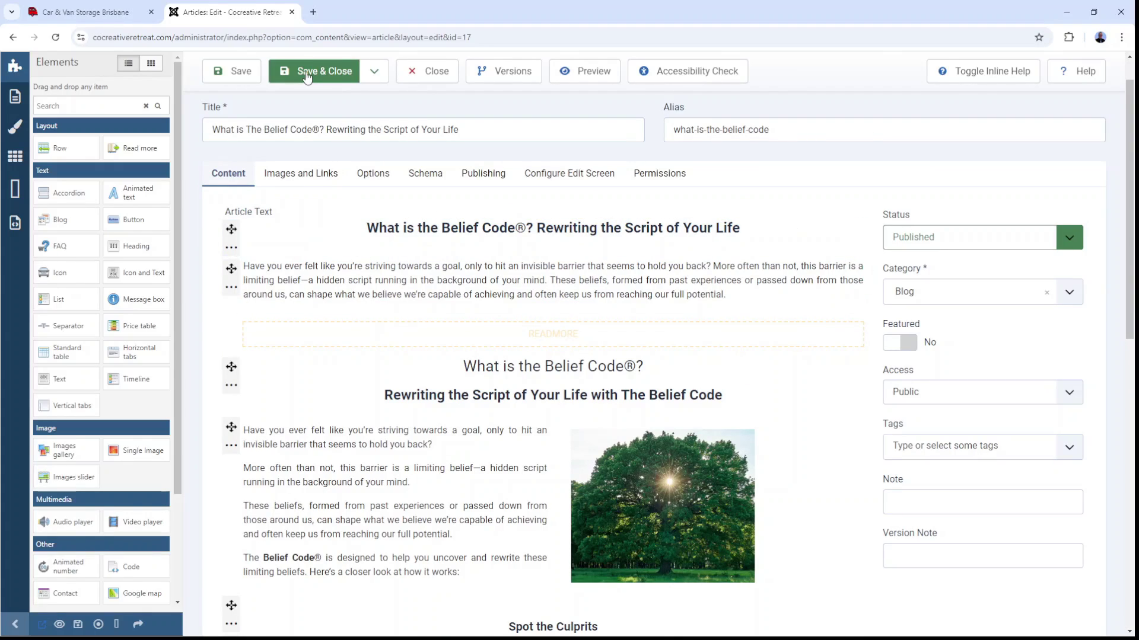
{"action": "left_click", "coordinate": [249, 71]}
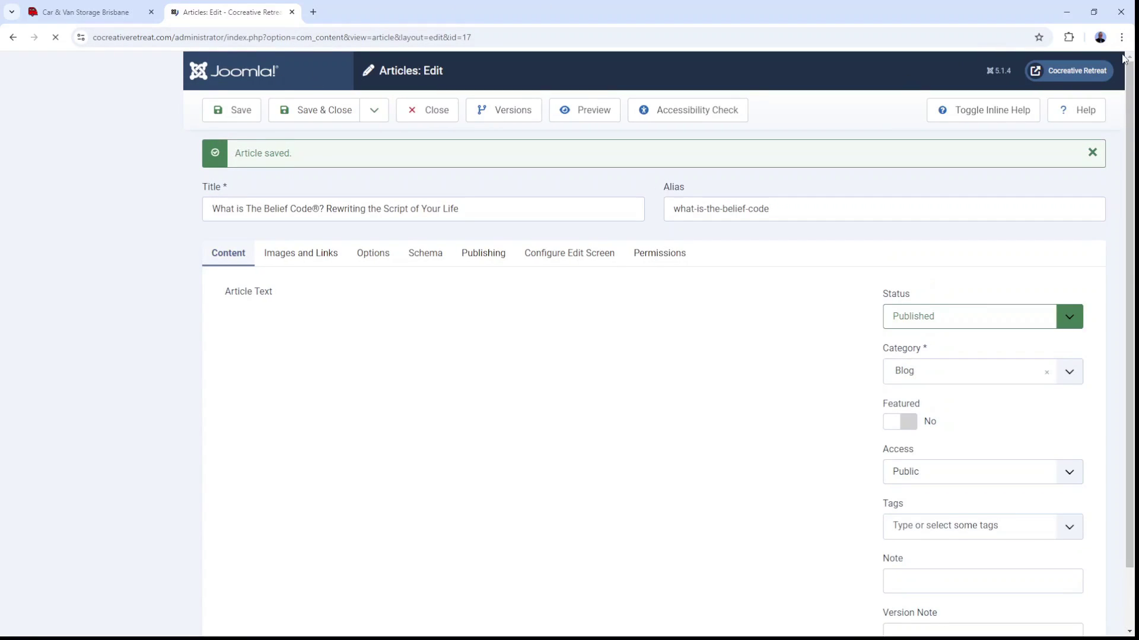
Step: Open the live site and go through its blog to the full Belief Code article
{"action": "left_click", "coordinate": [1085, 72]}
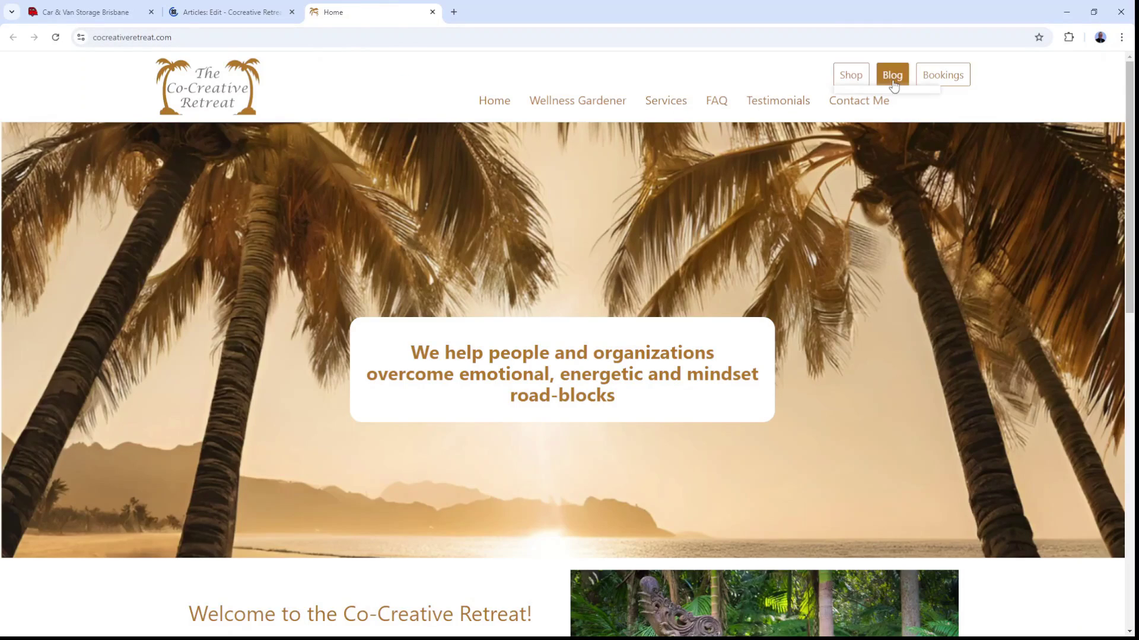
{"action": "left_click", "coordinate": [901, 80]}
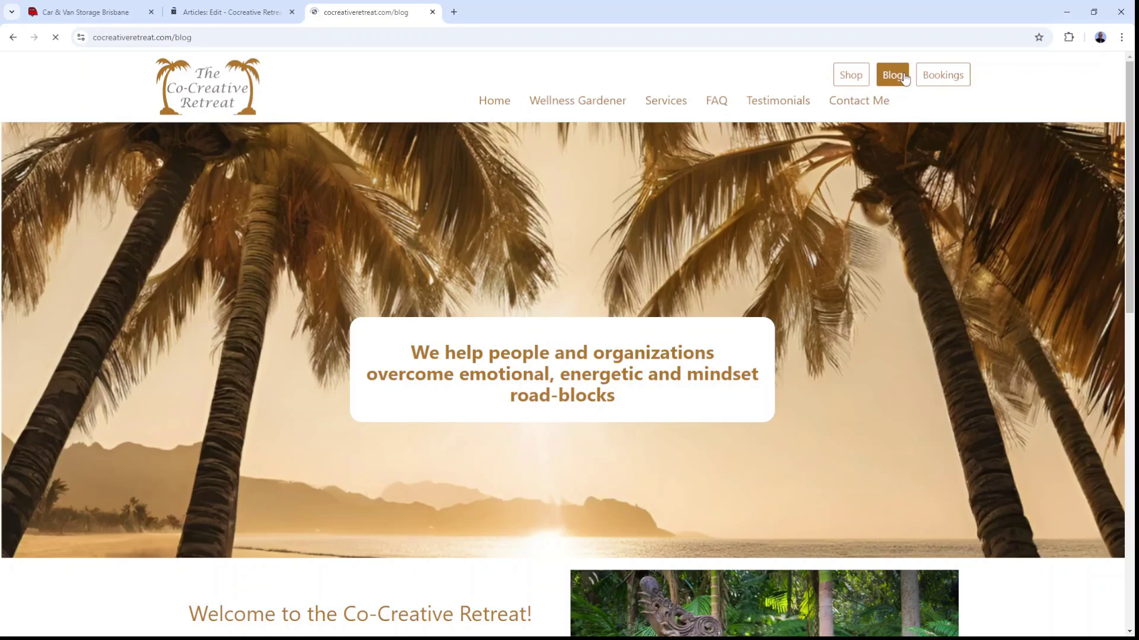
{"action": "scroll", "coordinate": [164, 313], "scroll_direction": "down", "scroll_amount": 2}
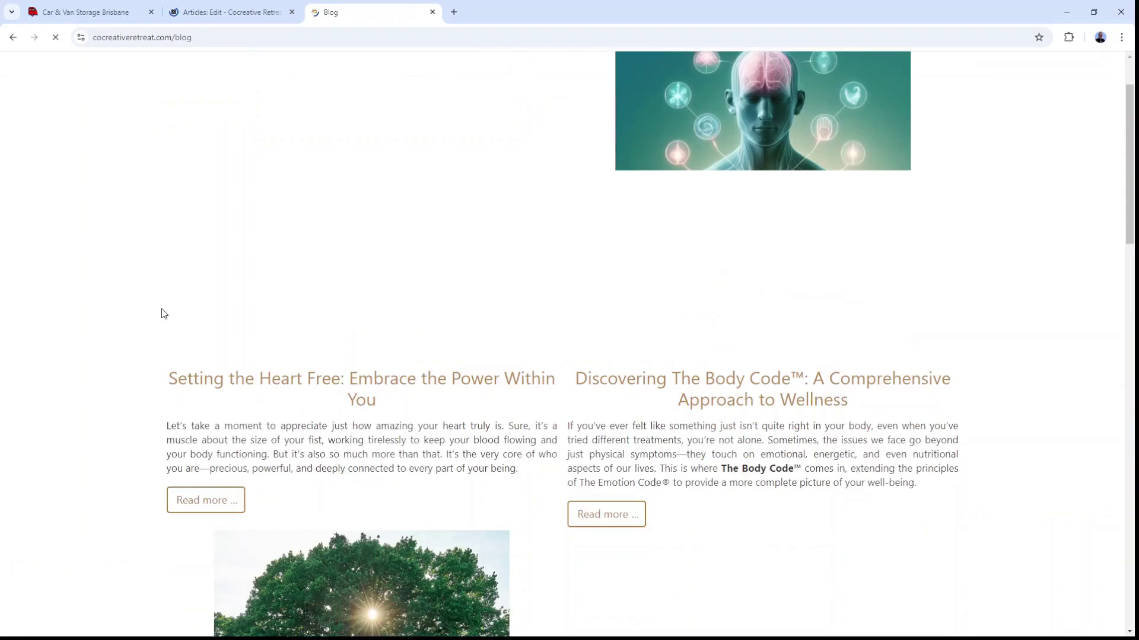
{"action": "scroll", "coordinate": [193, 363], "scroll_direction": "down", "scroll_amount": 3}
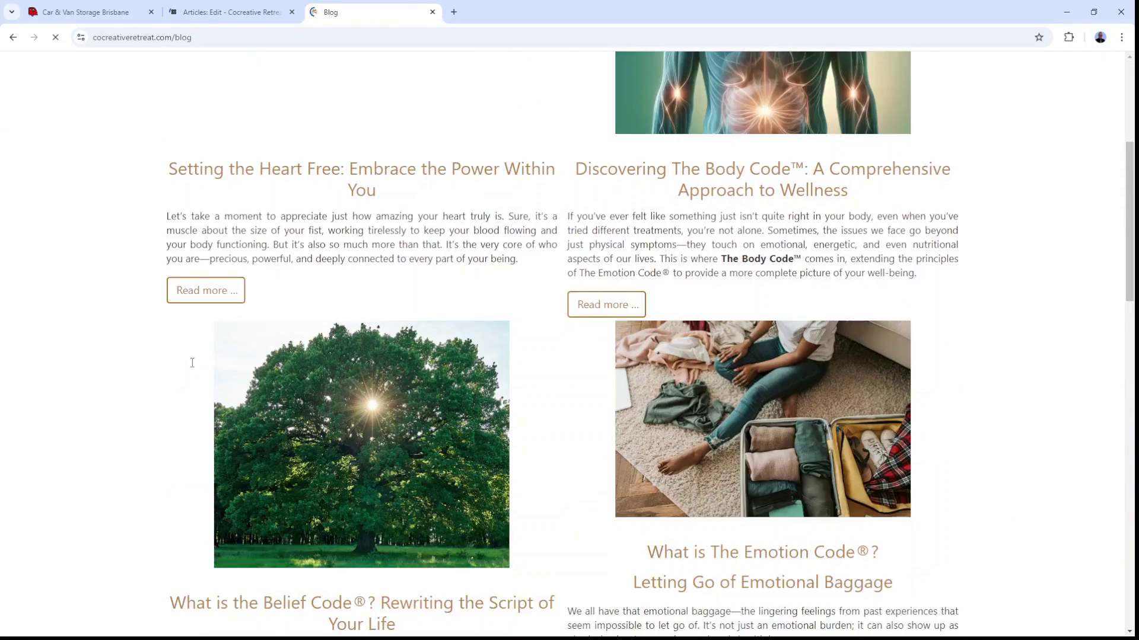
{"action": "scroll", "coordinate": [168, 287], "scroll_direction": "down", "scroll_amount": 5}
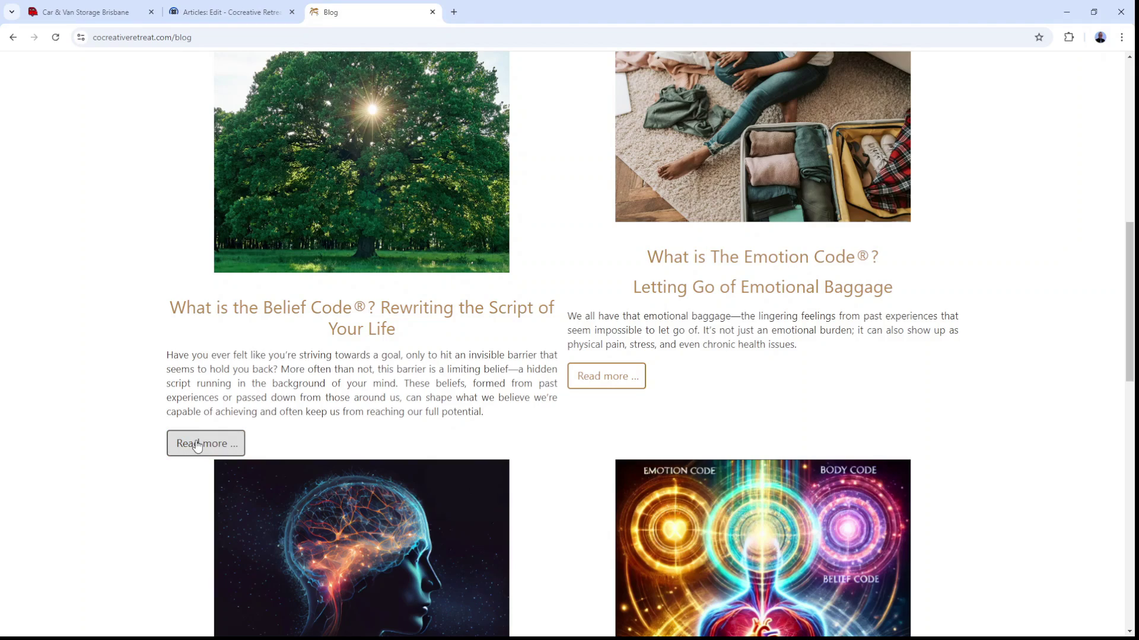
{"action": "left_click", "coordinate": [198, 446]}
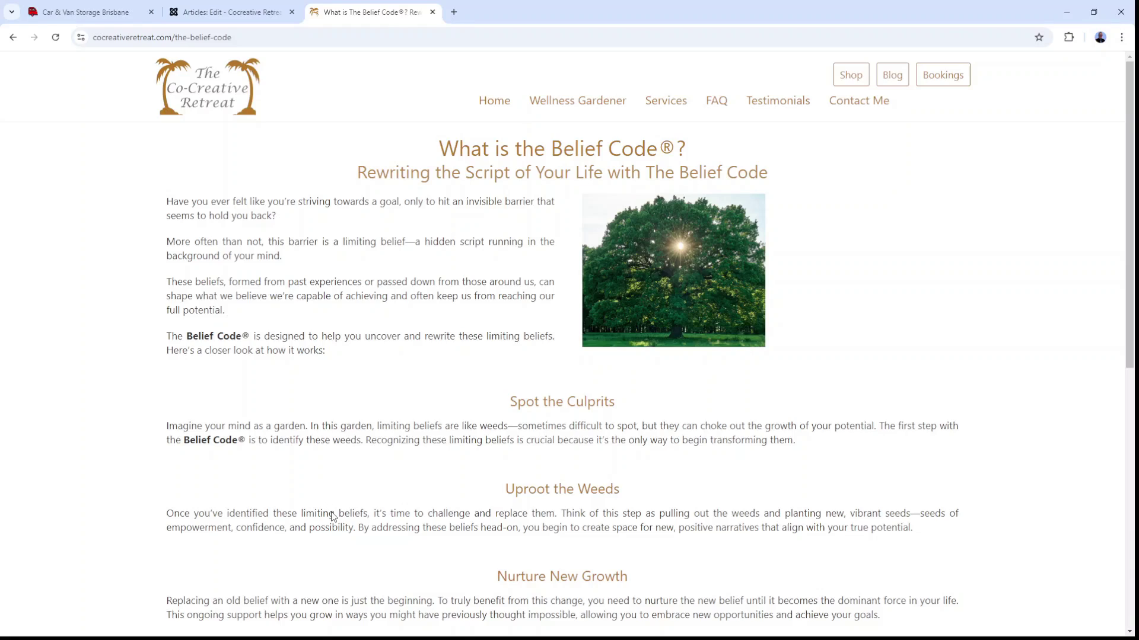
Step: Run the SEOquake diagnosis on the live Belief Code page and review its page SEO audit
{"action": "key", "text": "ctrl+alt+d"}
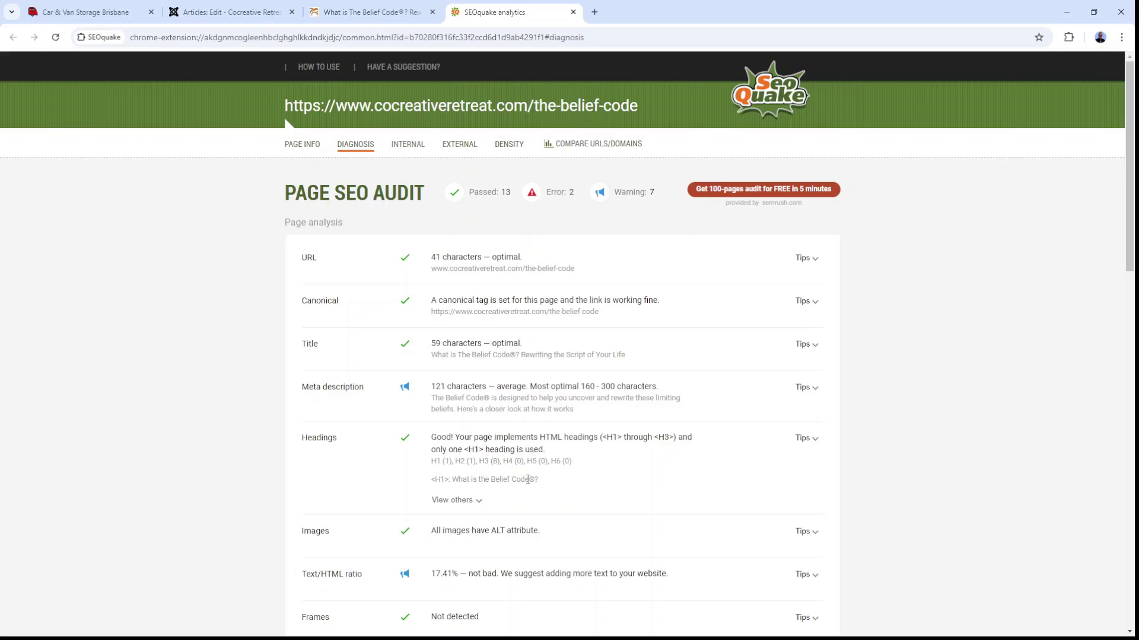
{"action": "scroll", "coordinate": [415, 468], "scroll_direction": "down", "scroll_amount": 2}
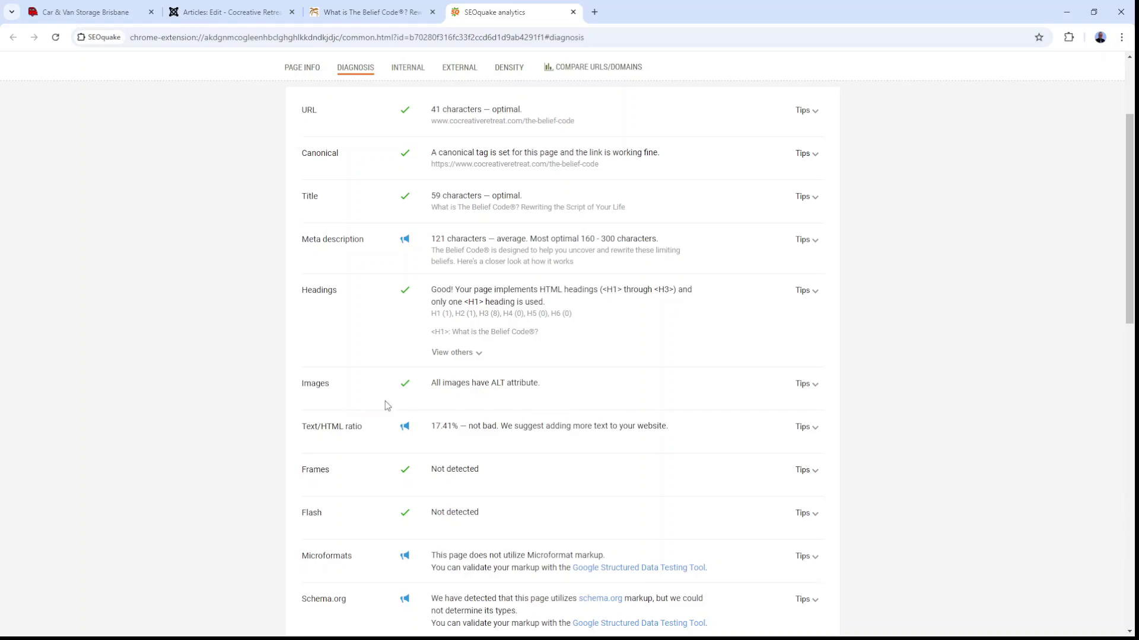
{"action": "scroll", "coordinate": [386, 403], "scroll_direction": "up", "scroll_amount": 2}
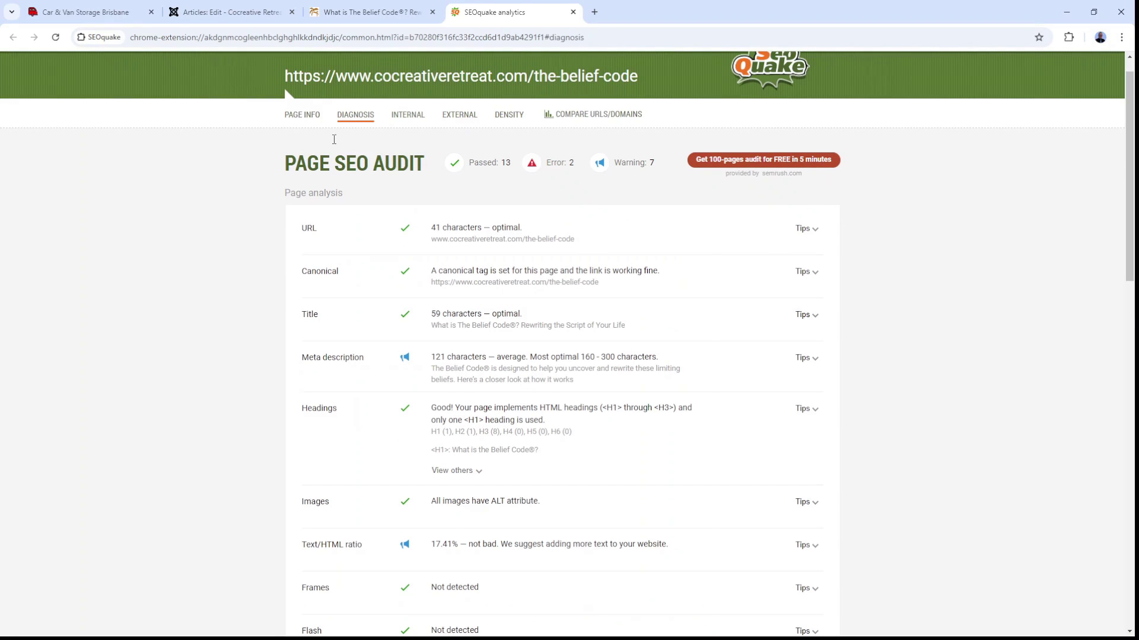
Step: Return to the Joomla article editor by way of the live page, close the article and look through the list of articles
{"action": "left_click", "coordinate": [350, 16]}
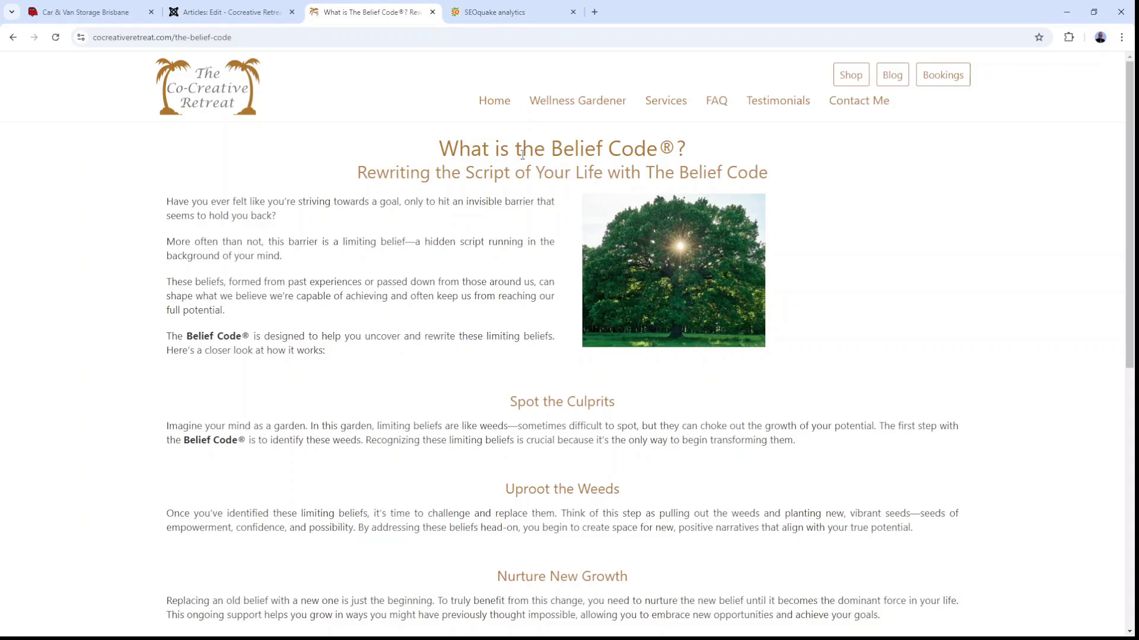
{"action": "left_click", "coordinate": [230, 13]}
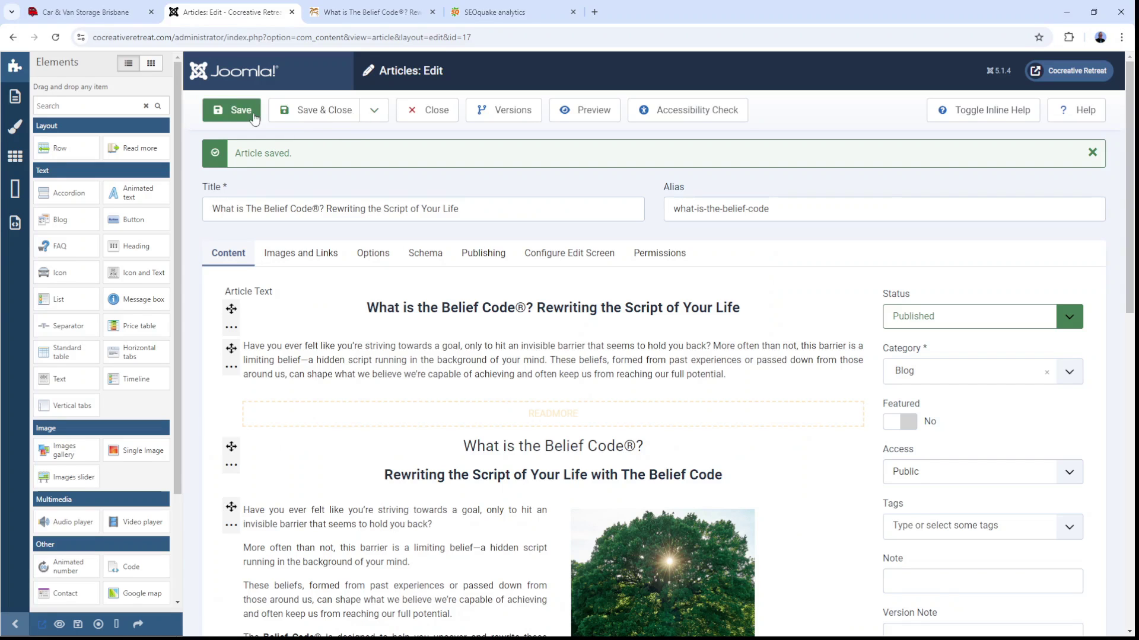
{"action": "left_click", "coordinate": [434, 113]}
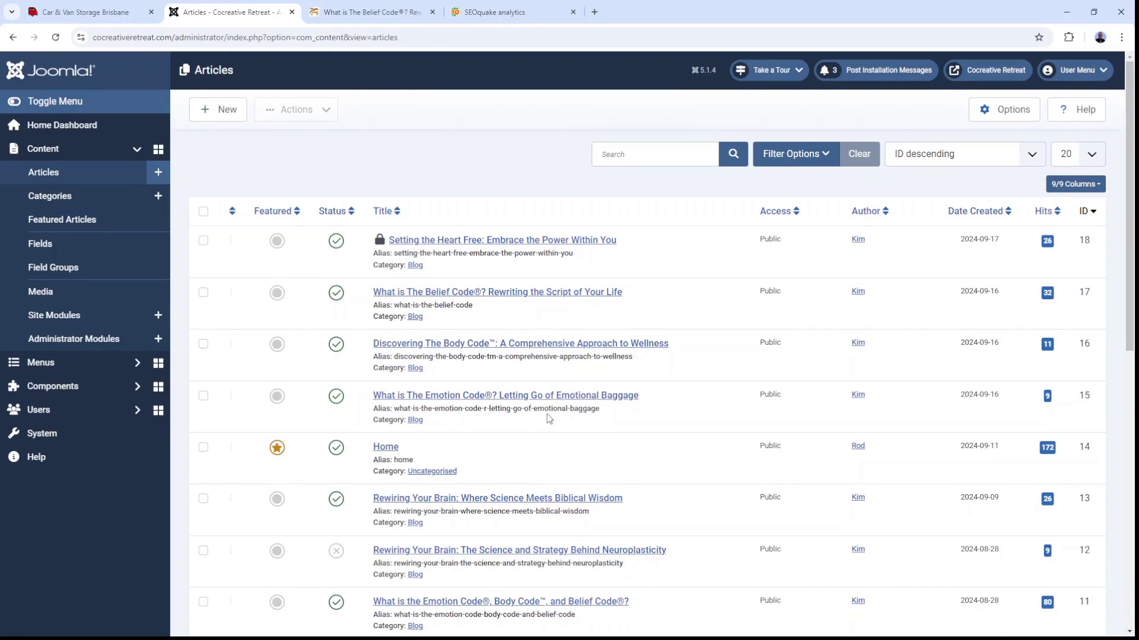
{"action": "scroll", "coordinate": [565, 425], "scroll_direction": "down", "scroll_amount": 2}
{"action": "scroll", "coordinate": [691, 388], "scroll_direction": "down", "scroll_amount": 1}
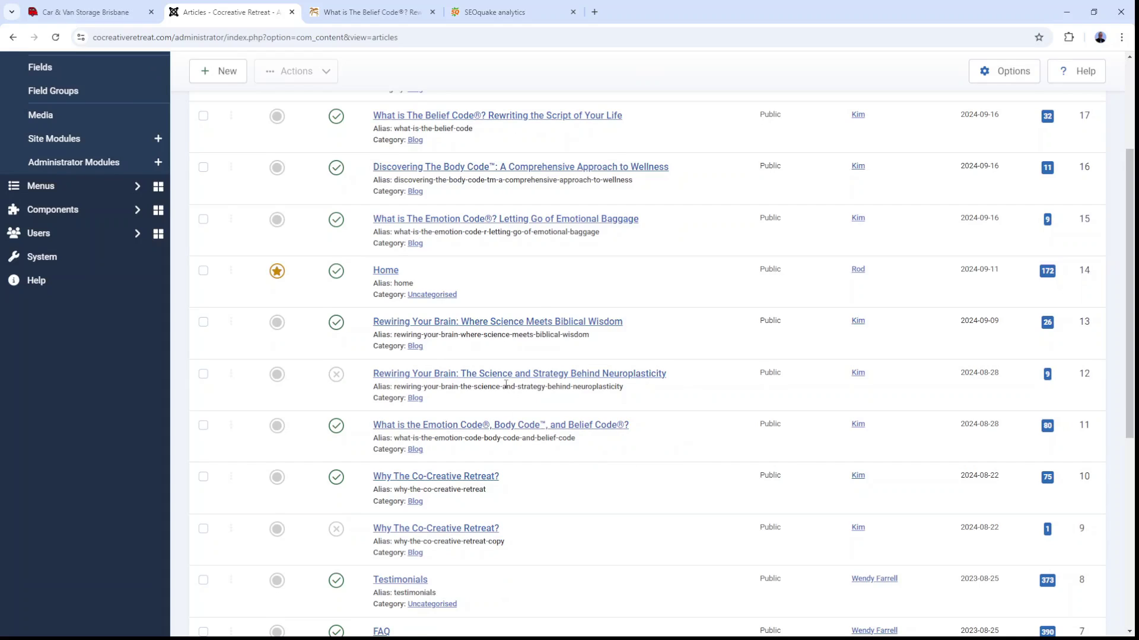
Step: Open the published article "Rewiring Your Brain: Where Science Meets Biblical Wisdom" for editing and check its Link A settings
{"action": "left_click", "coordinate": [432, 324]}
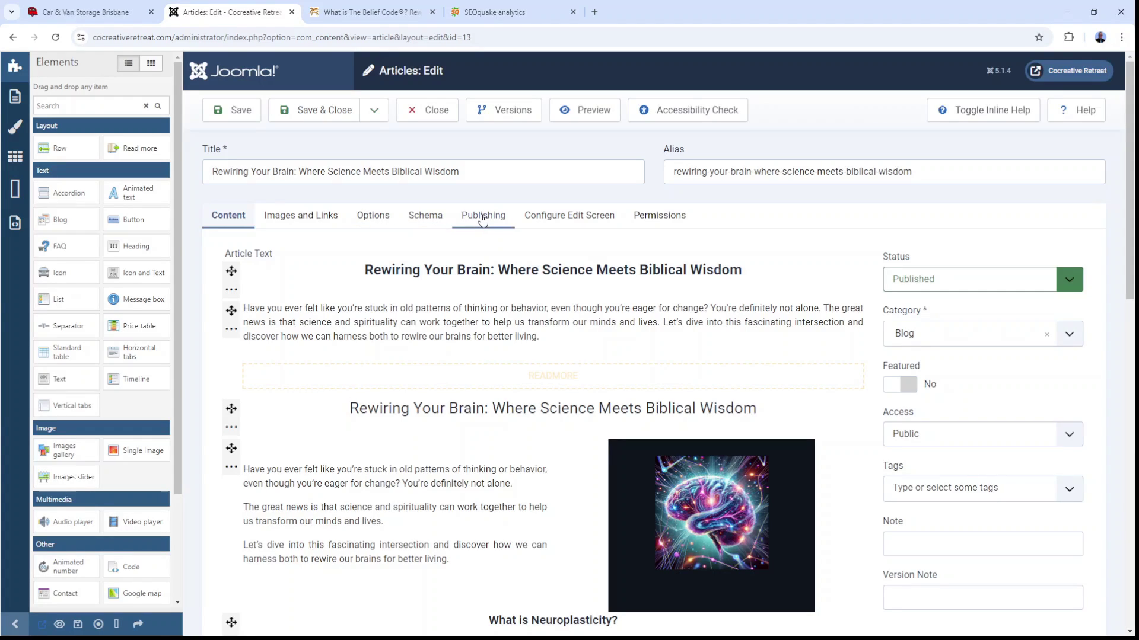
{"action": "left_click", "coordinate": [308, 222]}
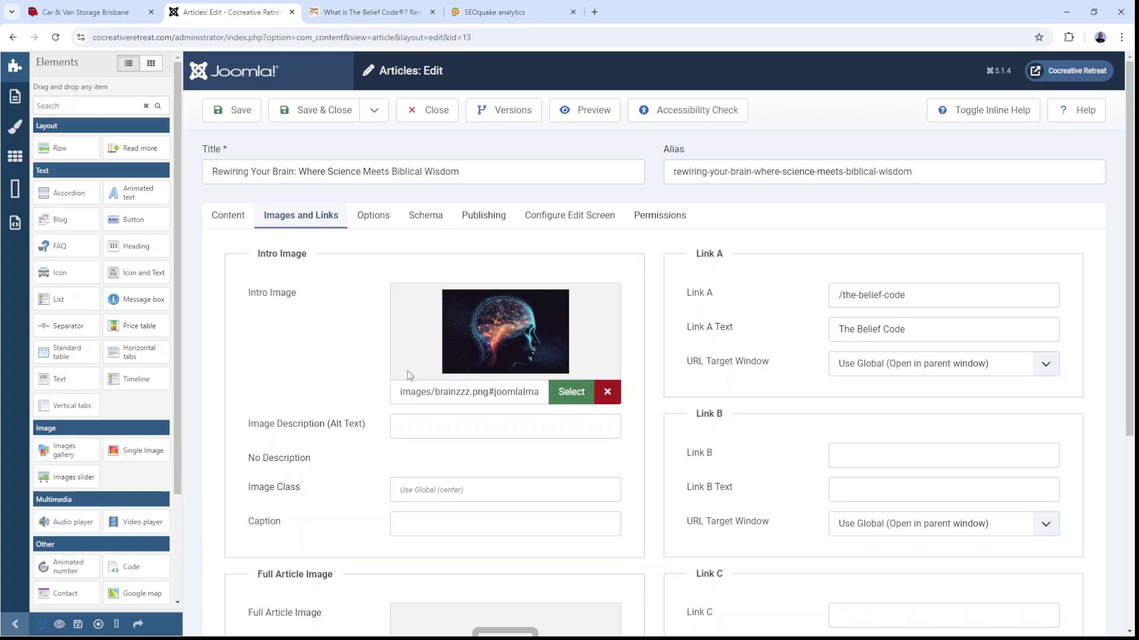
Step: On the live blog, open the full "Rewiring Your Brain: Where Science Meets Biblical Wisdom" article and follow its internal link to The Belief Code
{"action": "left_click", "coordinate": [364, 14]}
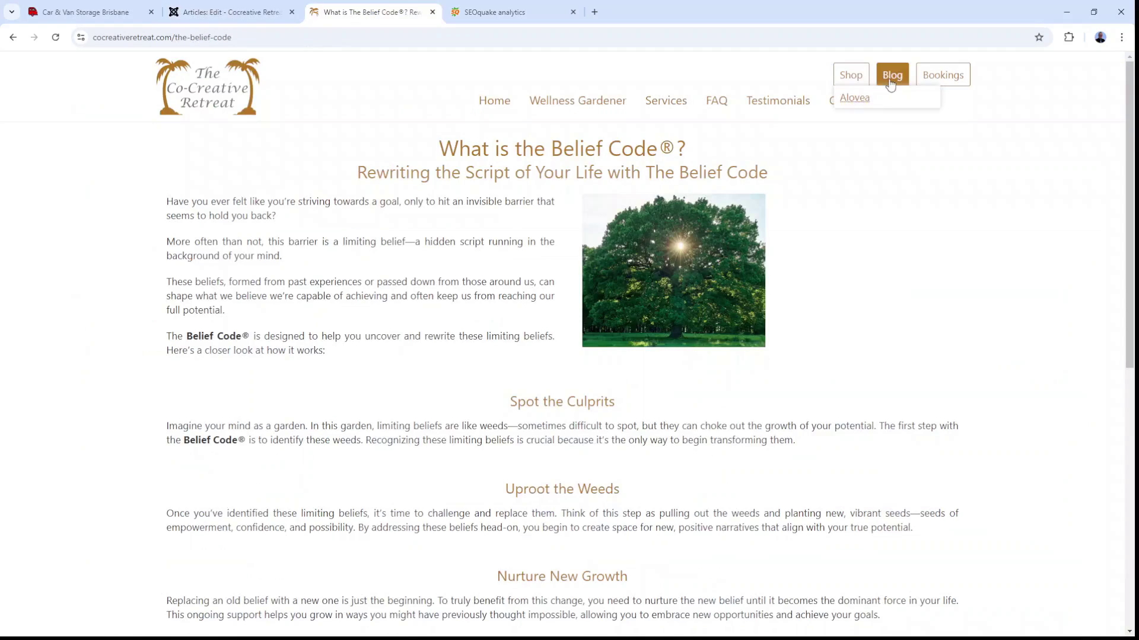
{"action": "left_click", "coordinate": [891, 83]}
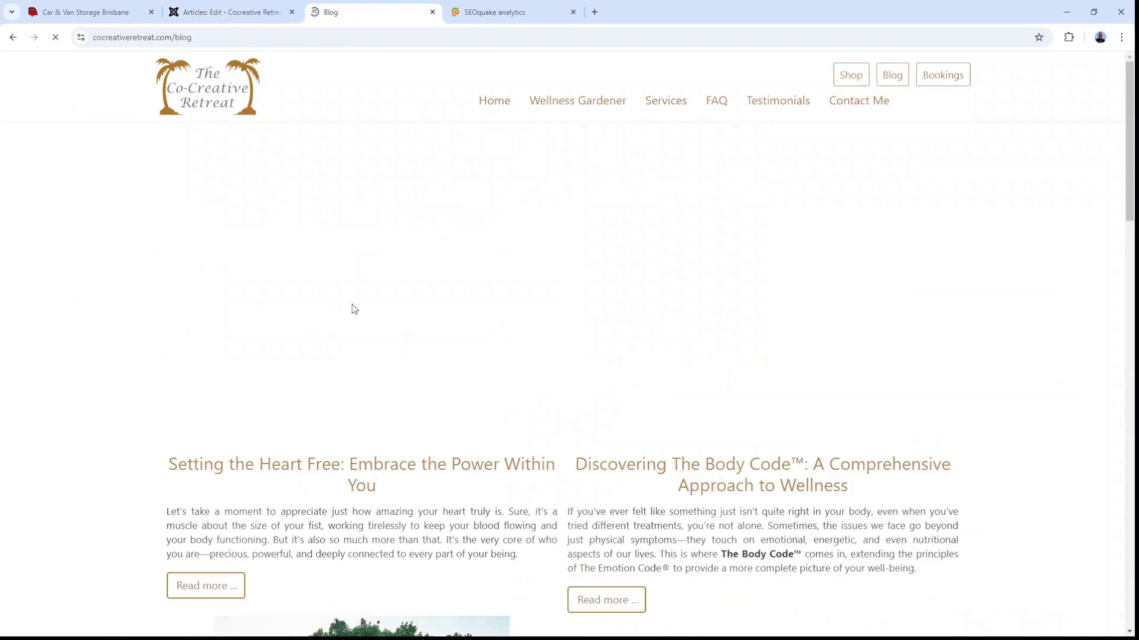
{"action": "scroll", "coordinate": [376, 381], "scroll_direction": "down", "scroll_amount": 9}
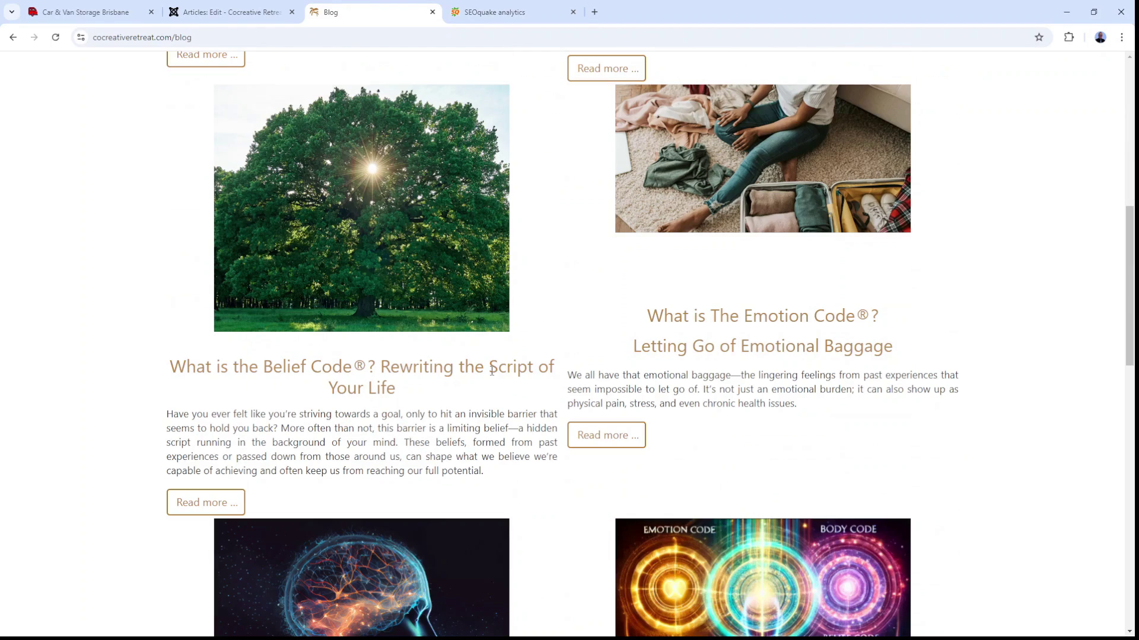
{"action": "scroll", "coordinate": [492, 371], "scroll_direction": "down", "scroll_amount": 5}
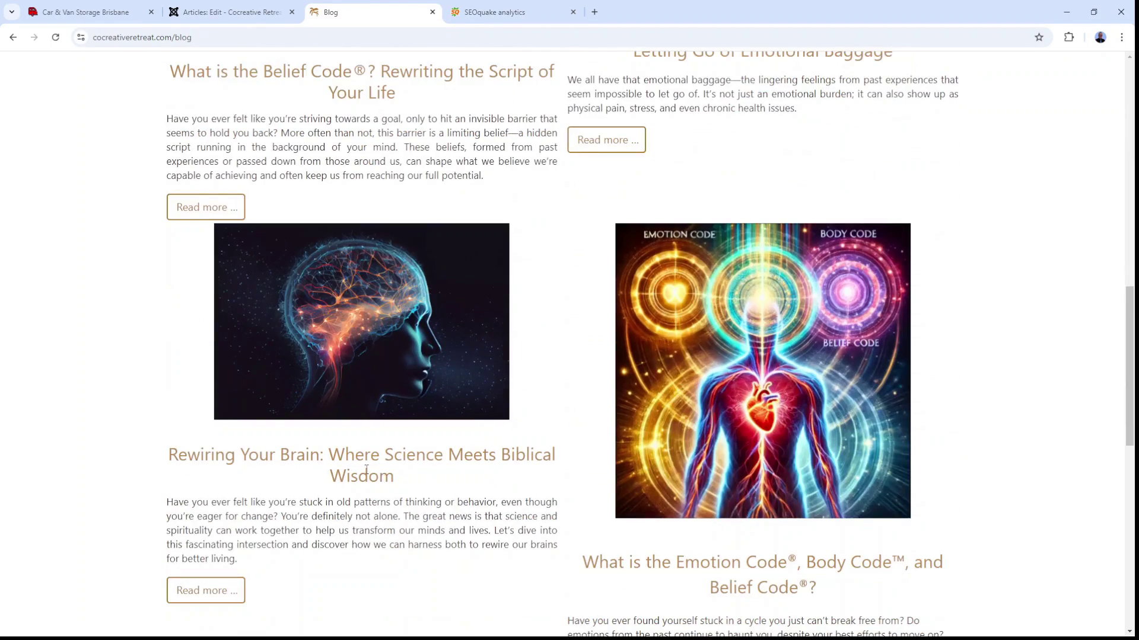
{"action": "left_click", "coordinate": [209, 591]}
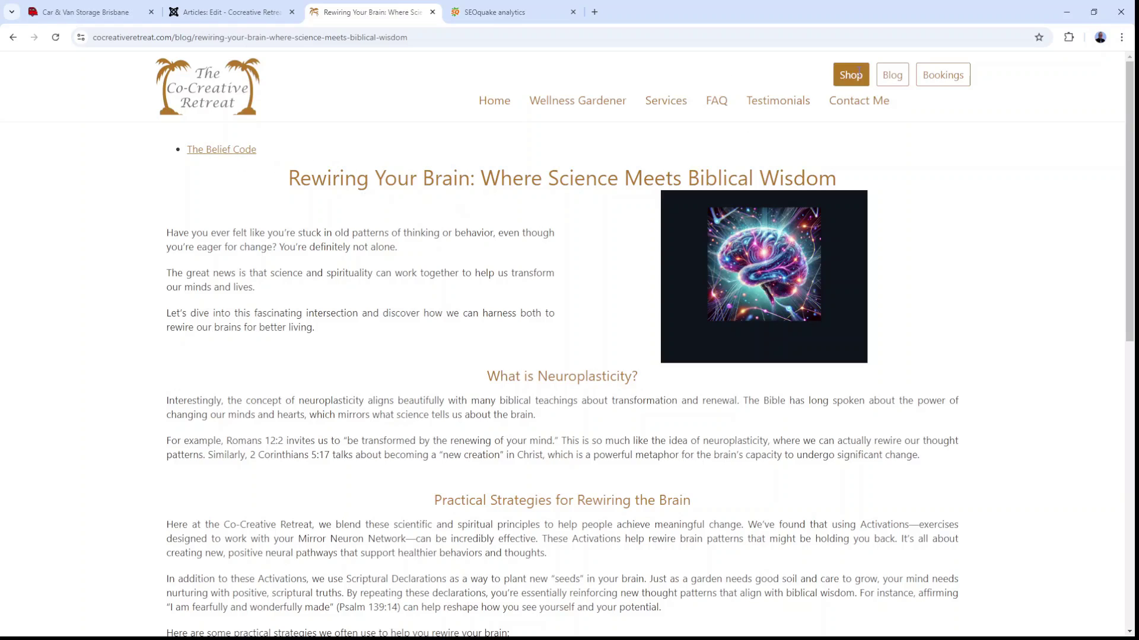
{"action": "left_click", "coordinate": [216, 153]}
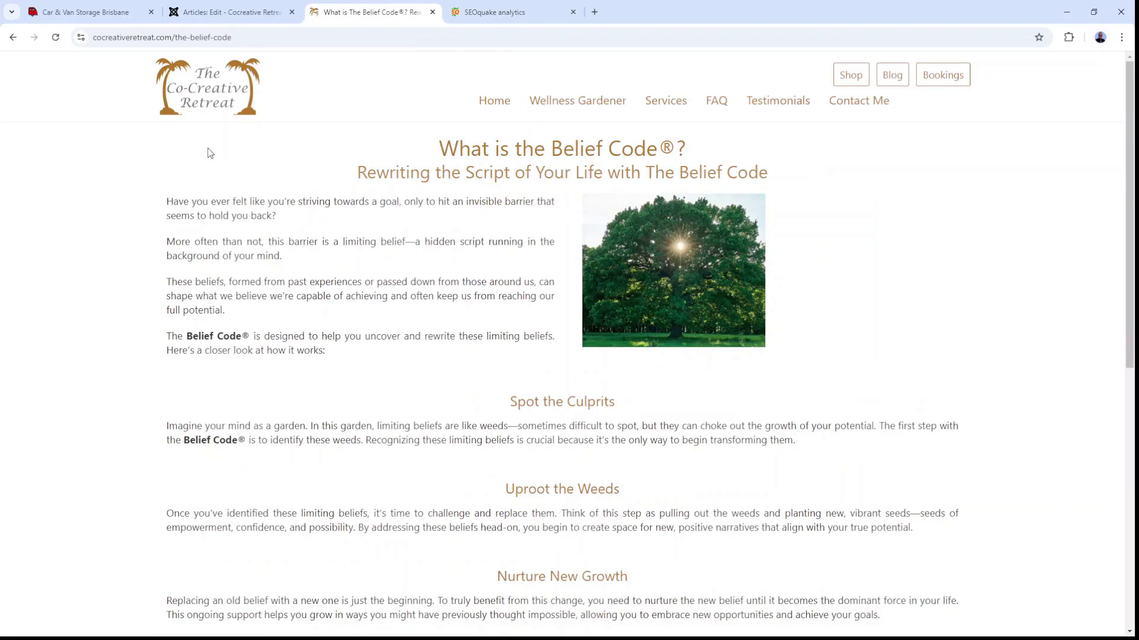